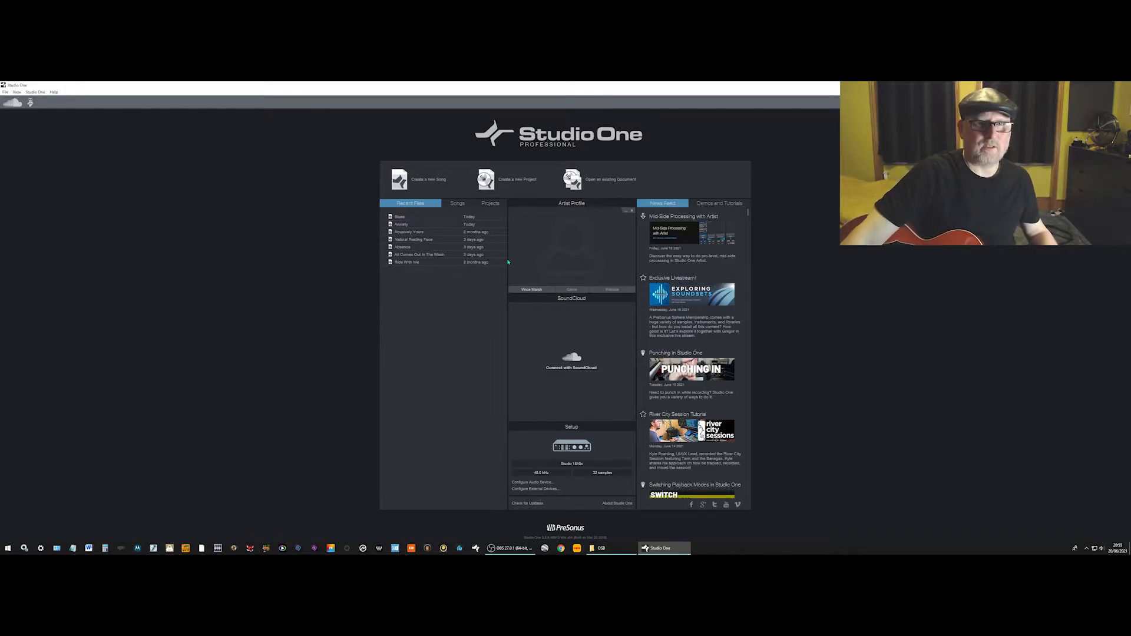
Step: Create a new song titled Blues from the Empty Song template
click(419, 182)
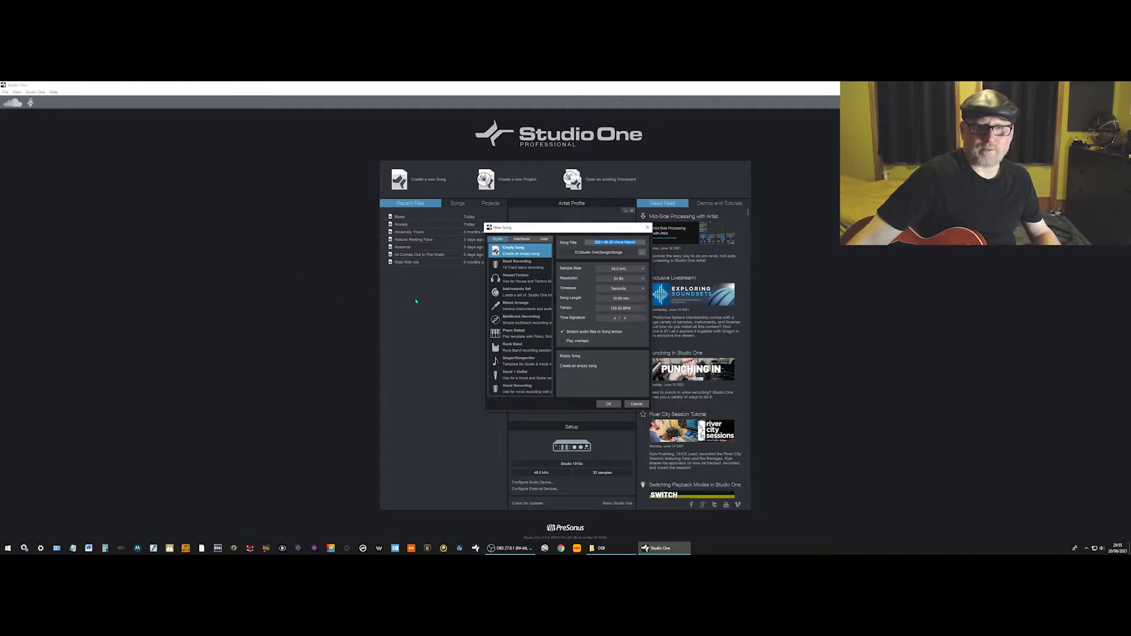
drag(553, 229, 437, 162)
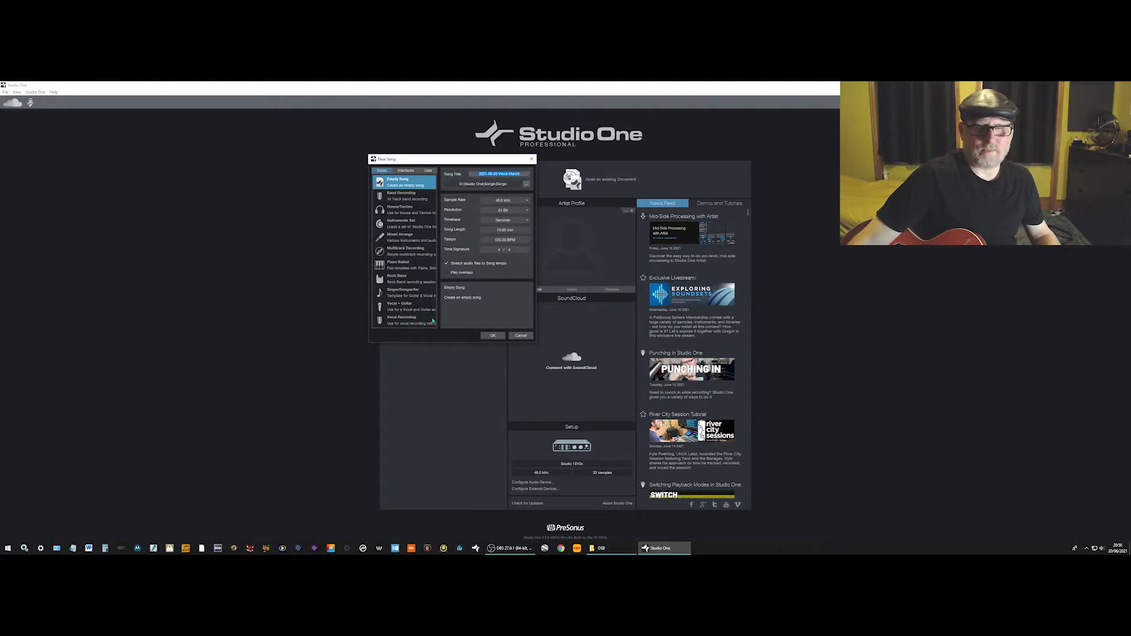
click(493, 336)
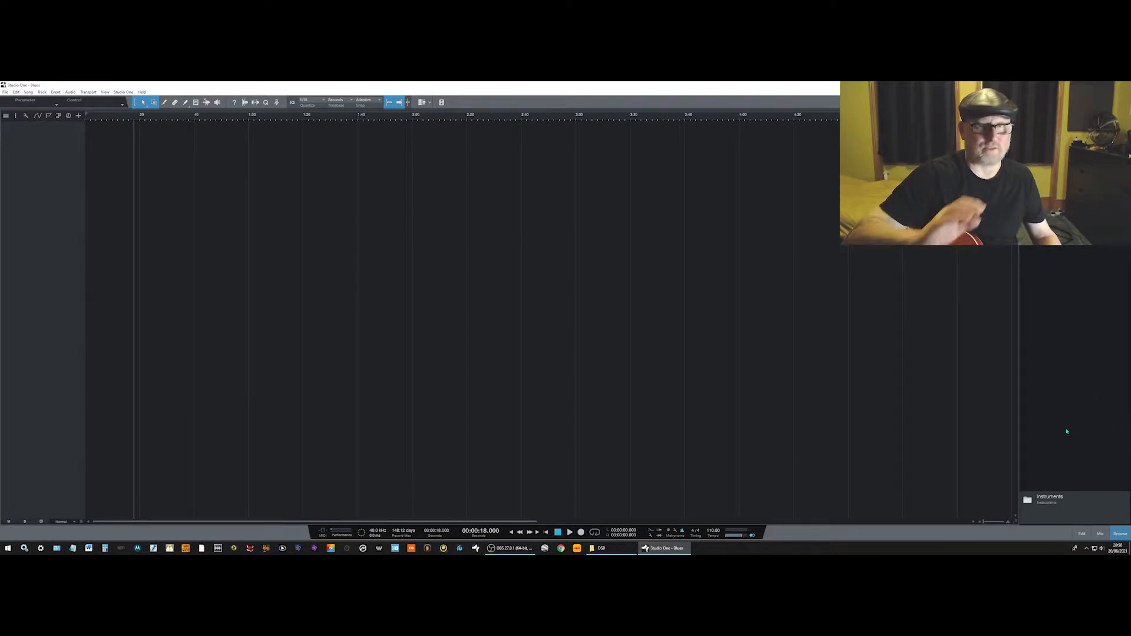
Step: Hide the browser and show the mixing console below the arrangement
click(1120, 535)
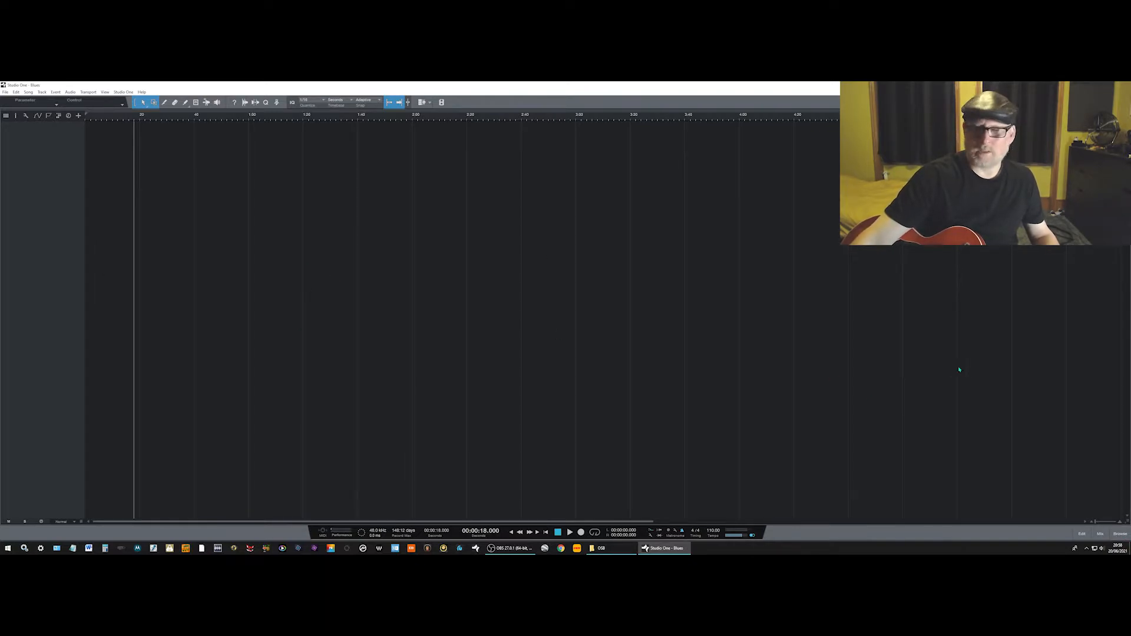
click(1100, 534)
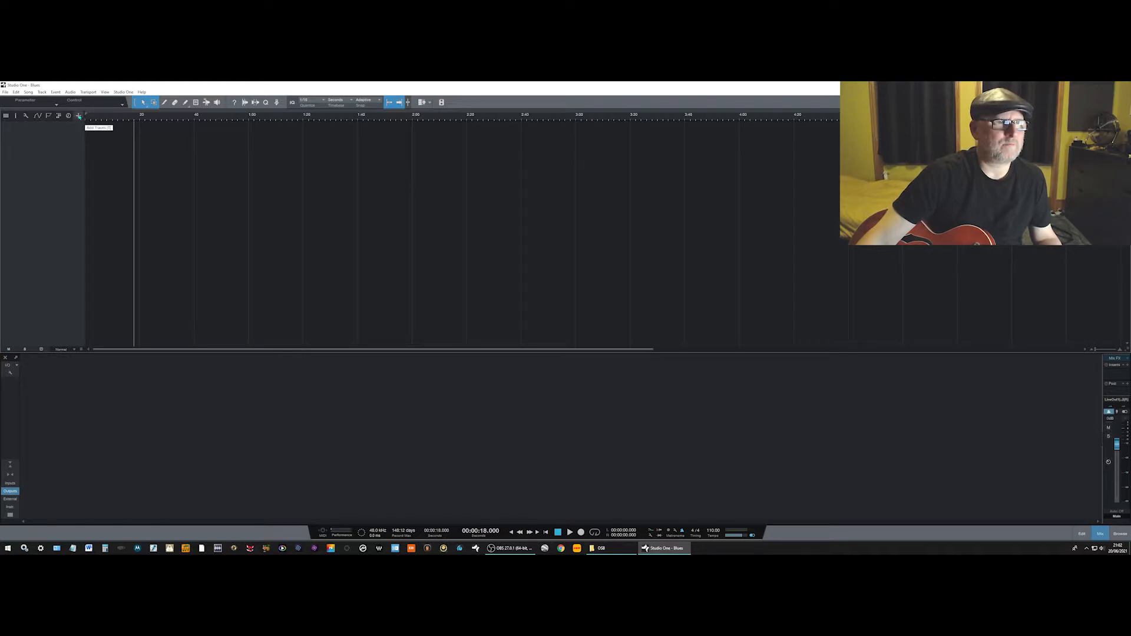
Step: Add one green mono audio track named E.Guitar with the Vocal input and the Main output
click(42, 93)
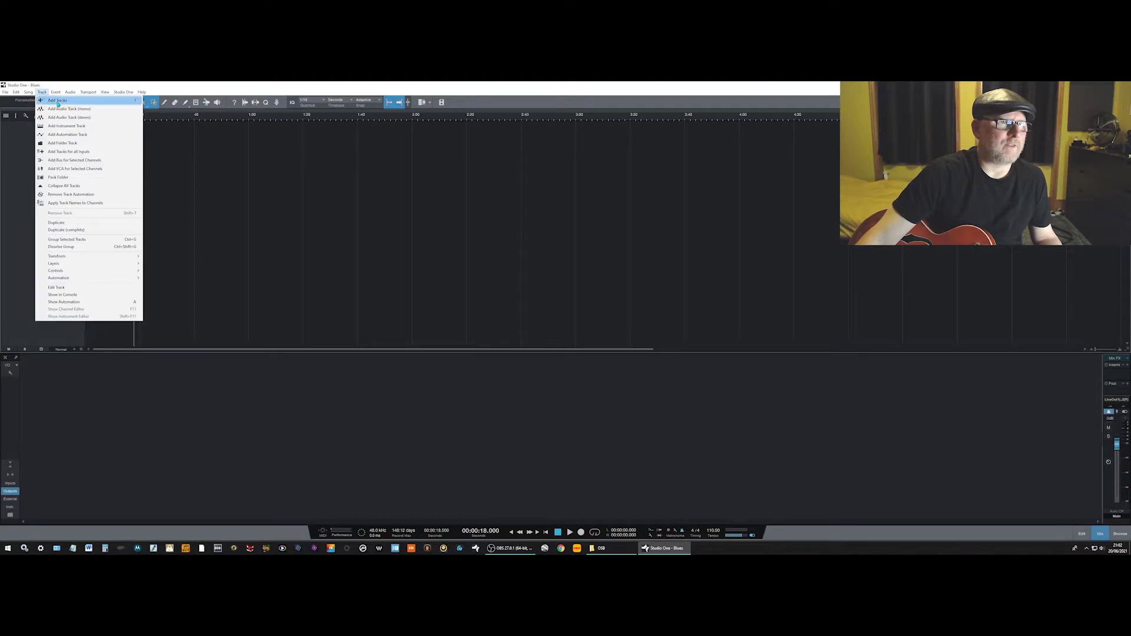
click(57, 101)
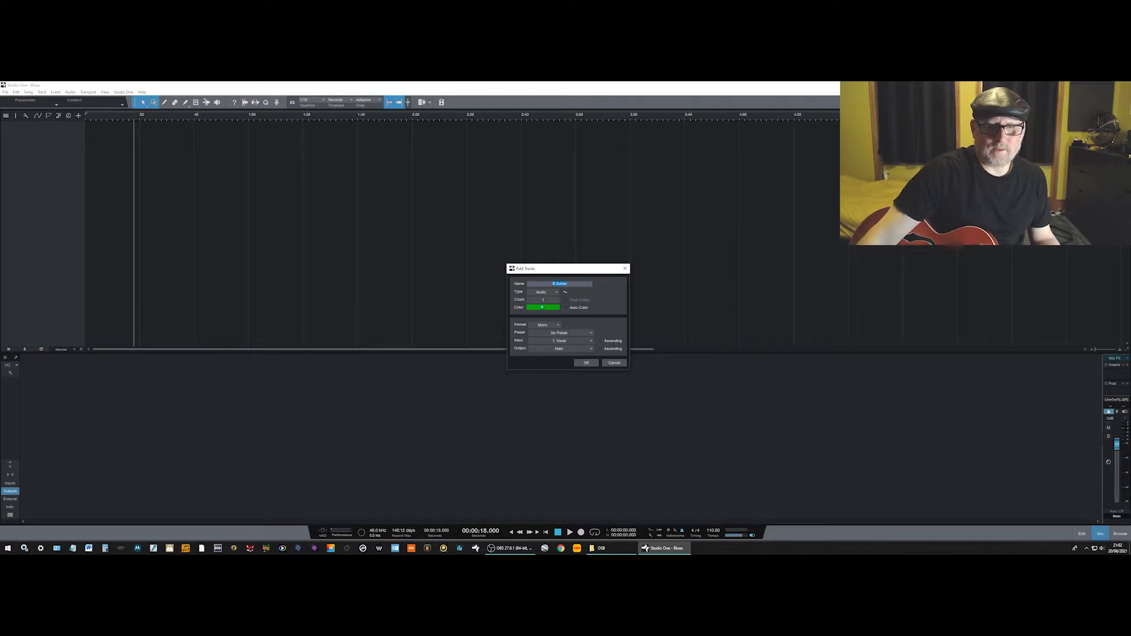
click(552, 308)
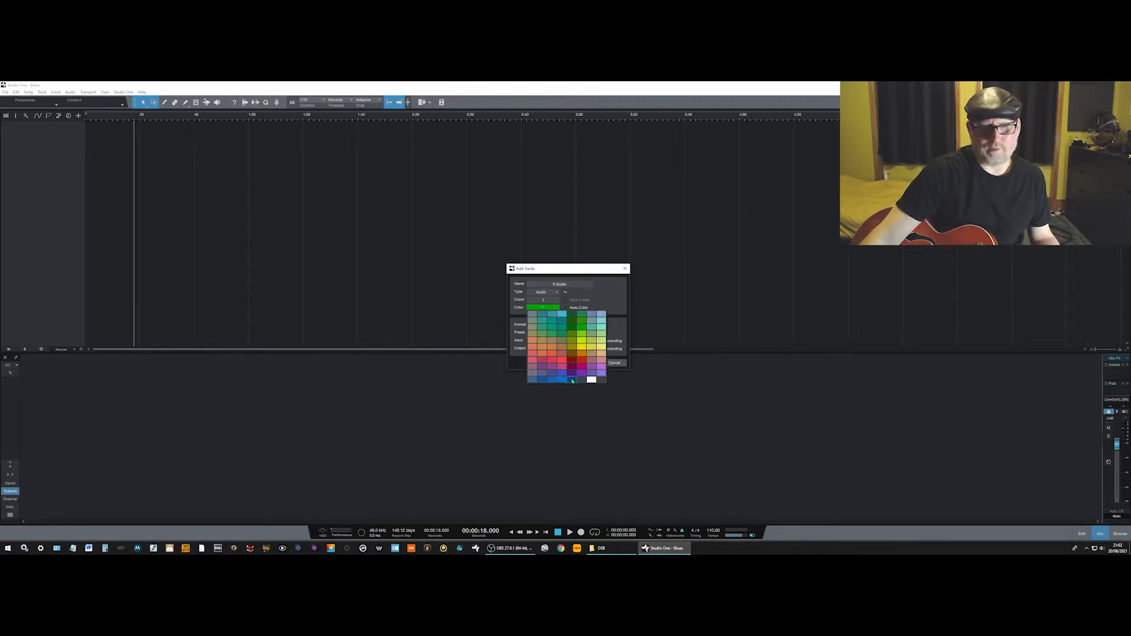
click(614, 299)
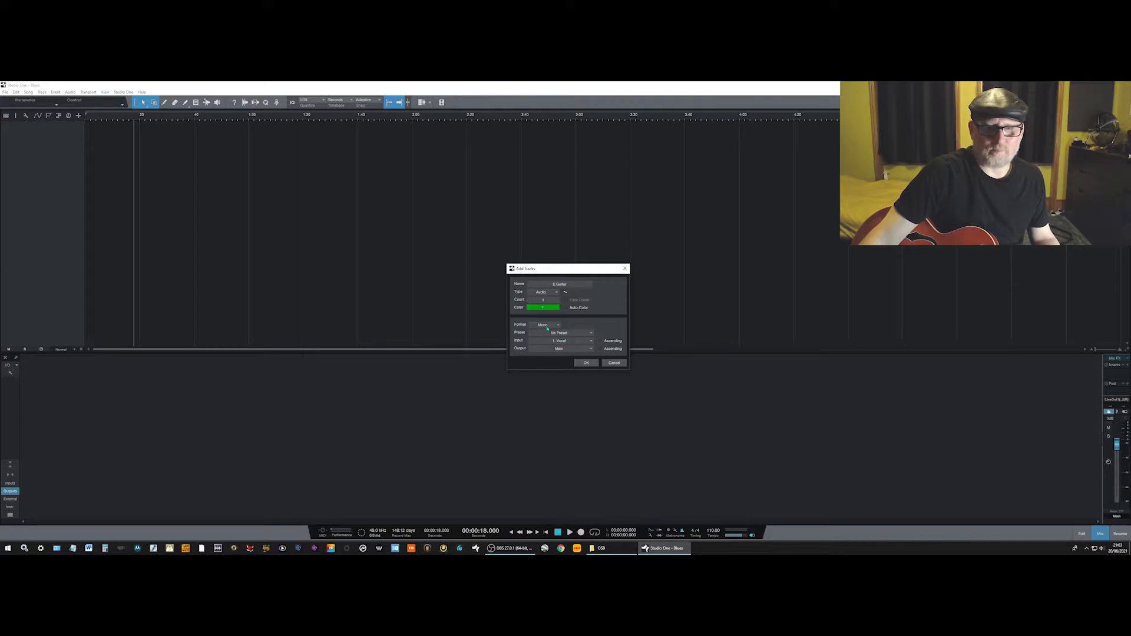
click(573, 342)
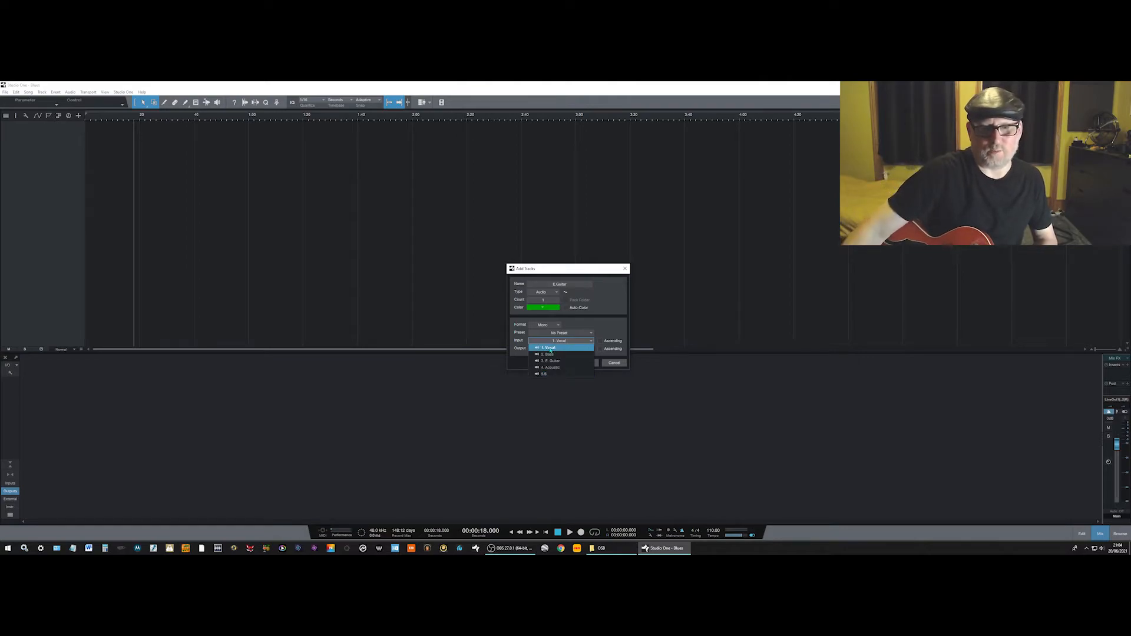
click(606, 334)
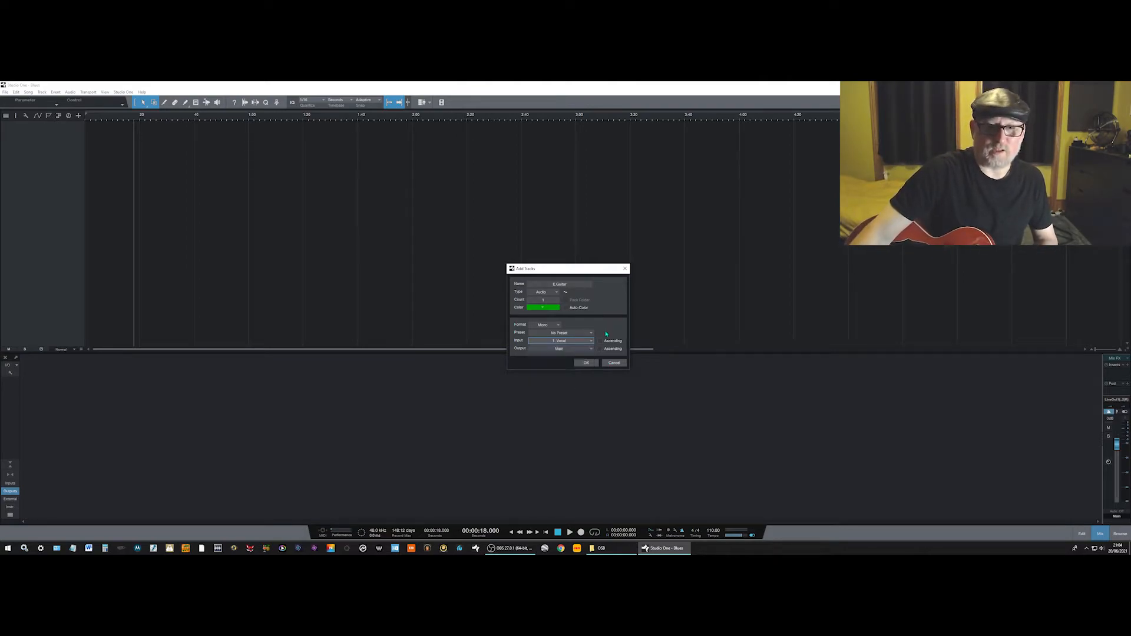
click(586, 363)
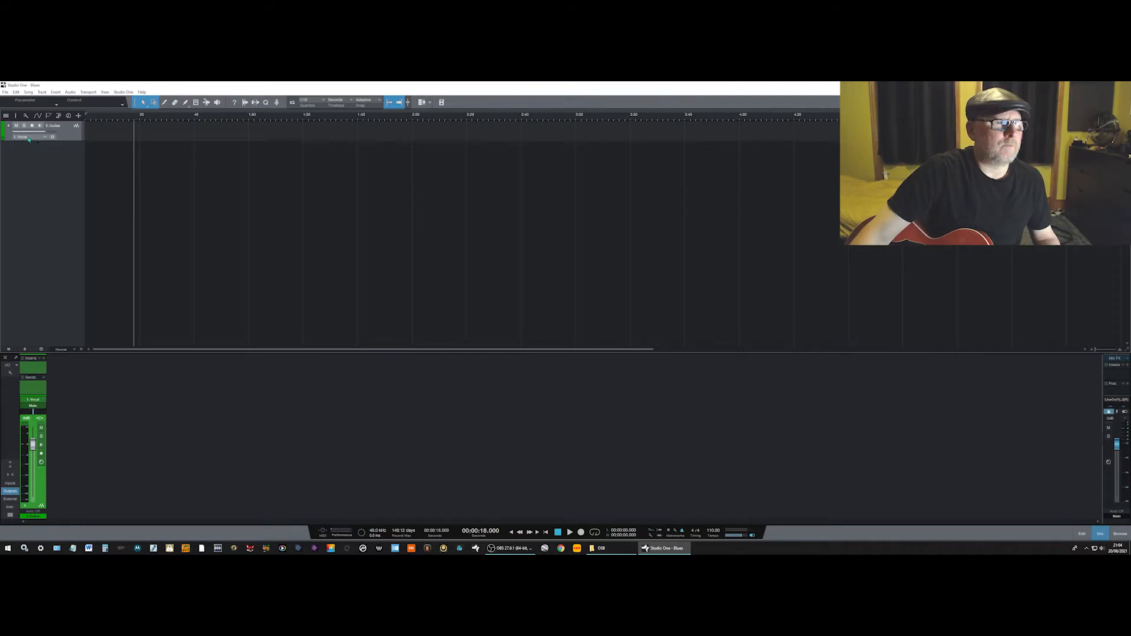
Step: Set the guitar track's input to 3. E. Guitar on Mic/Line 3
click(46, 138)
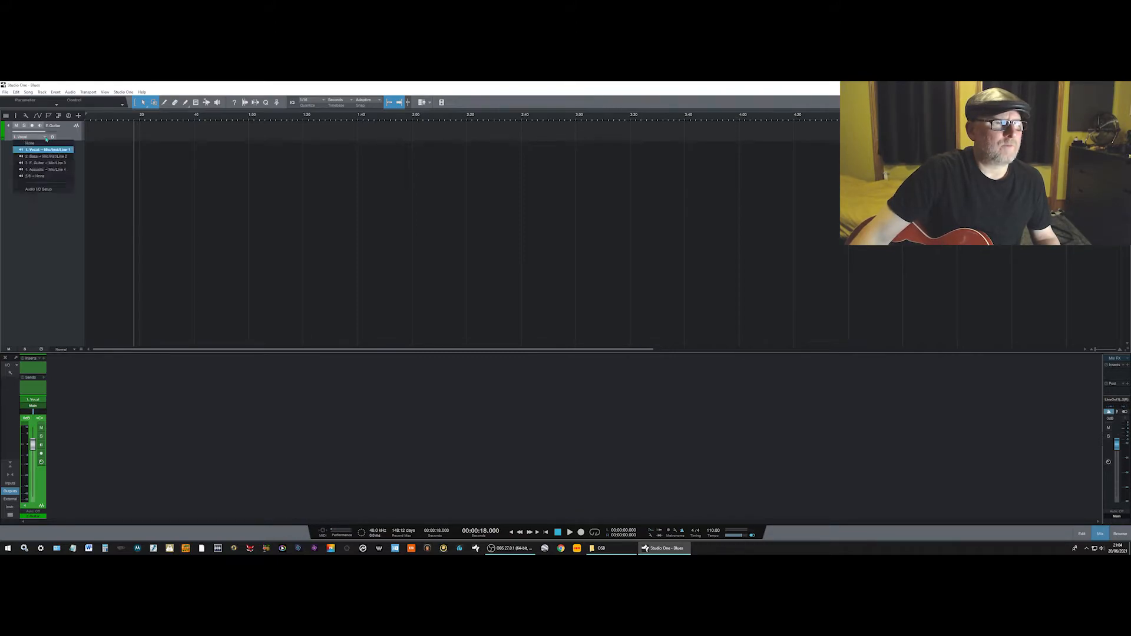
click(46, 165)
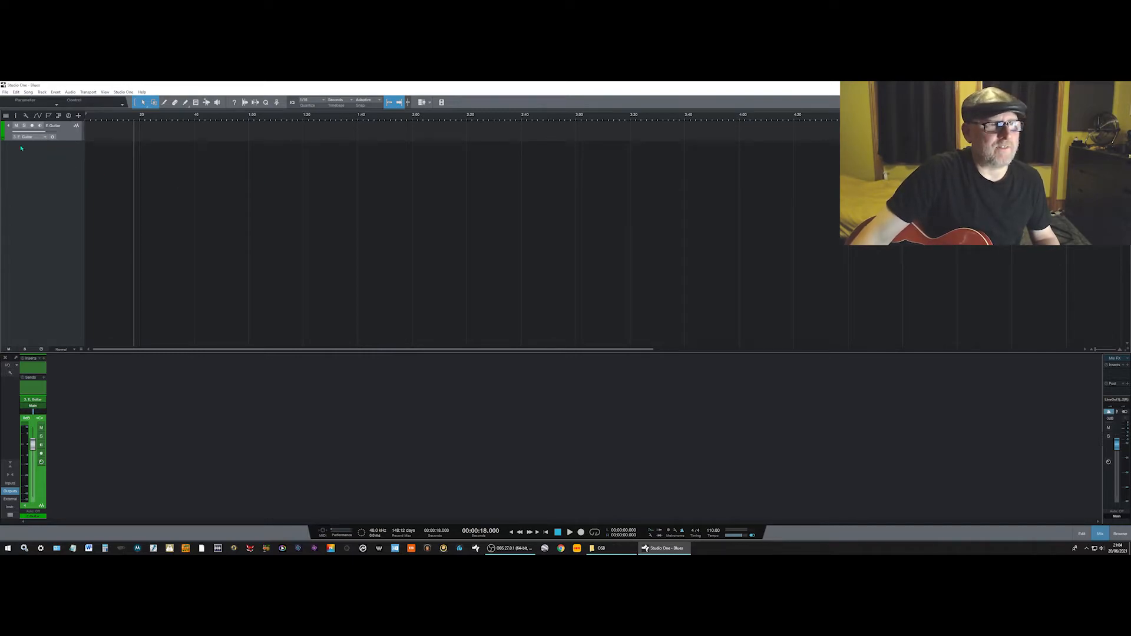
click(45, 139)
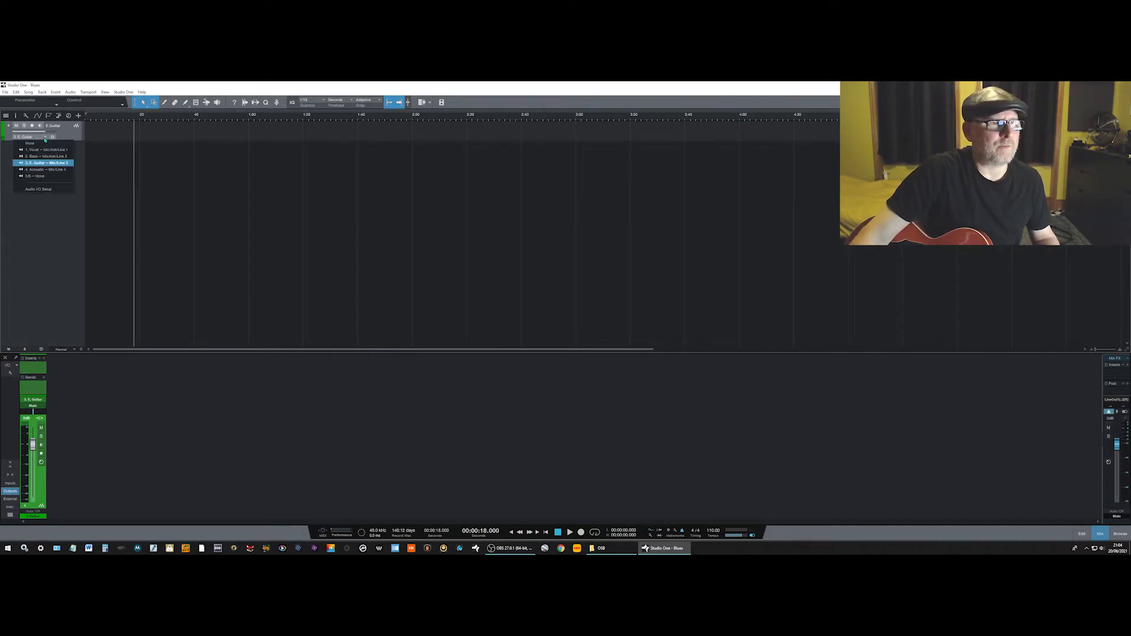
click(72, 135)
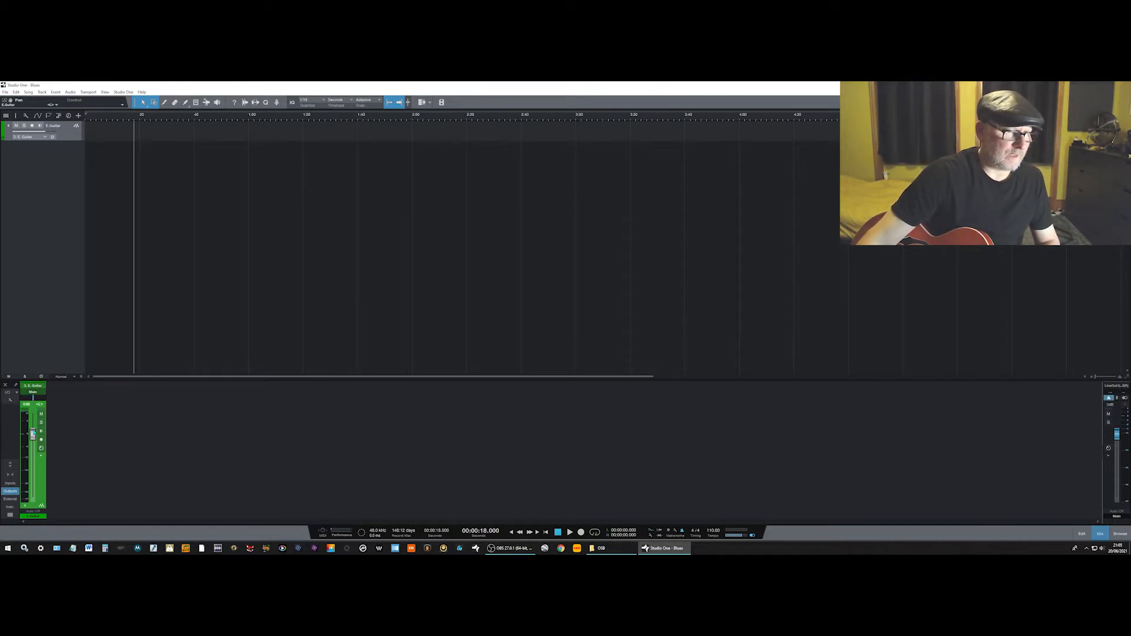
Step: Lower the guitar channel's volume fader, then reset it to 0 dB
drag(32, 434, 33, 455)
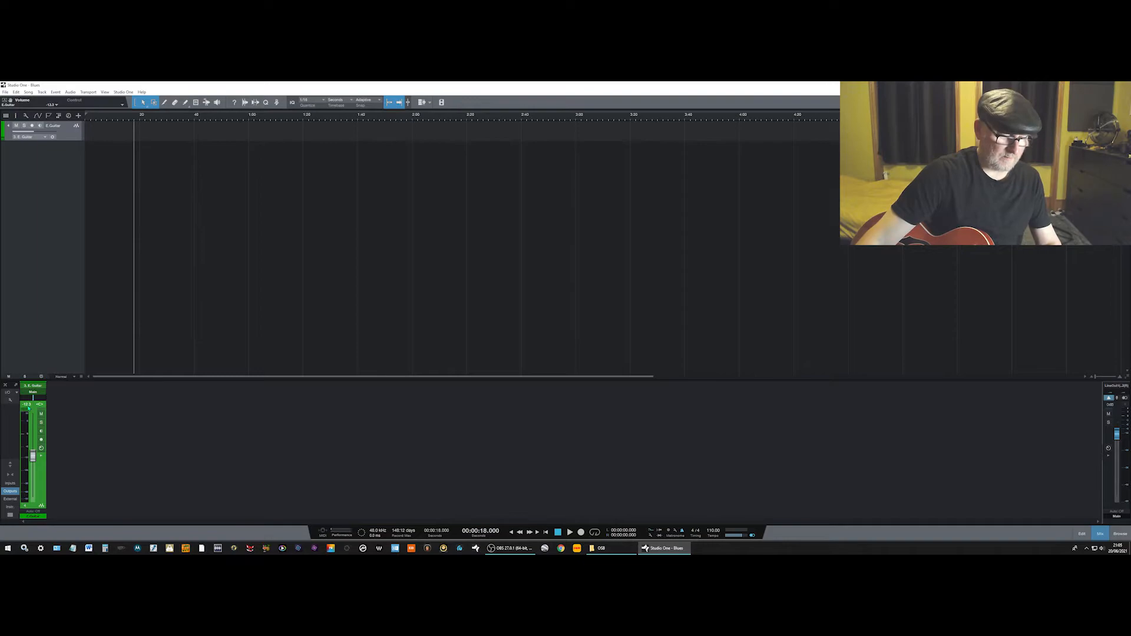
mouse_move(33, 457)
mouse_down()
mouse_move(34, 435)
mouse_move(36, 455)
mouse_up()
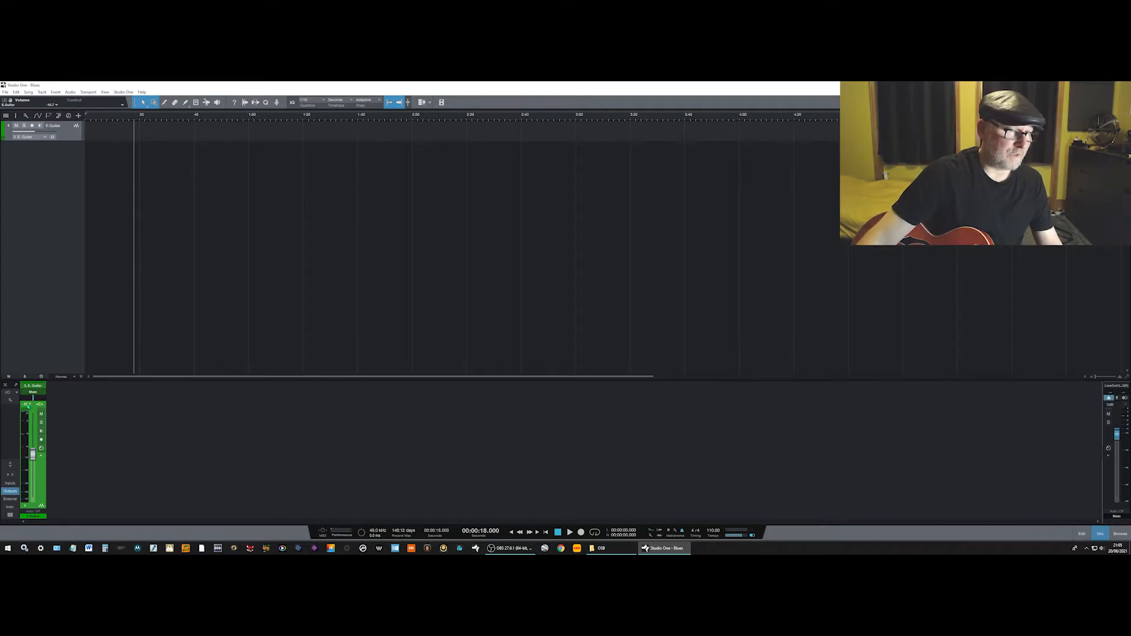
ctrl+click(27, 405)
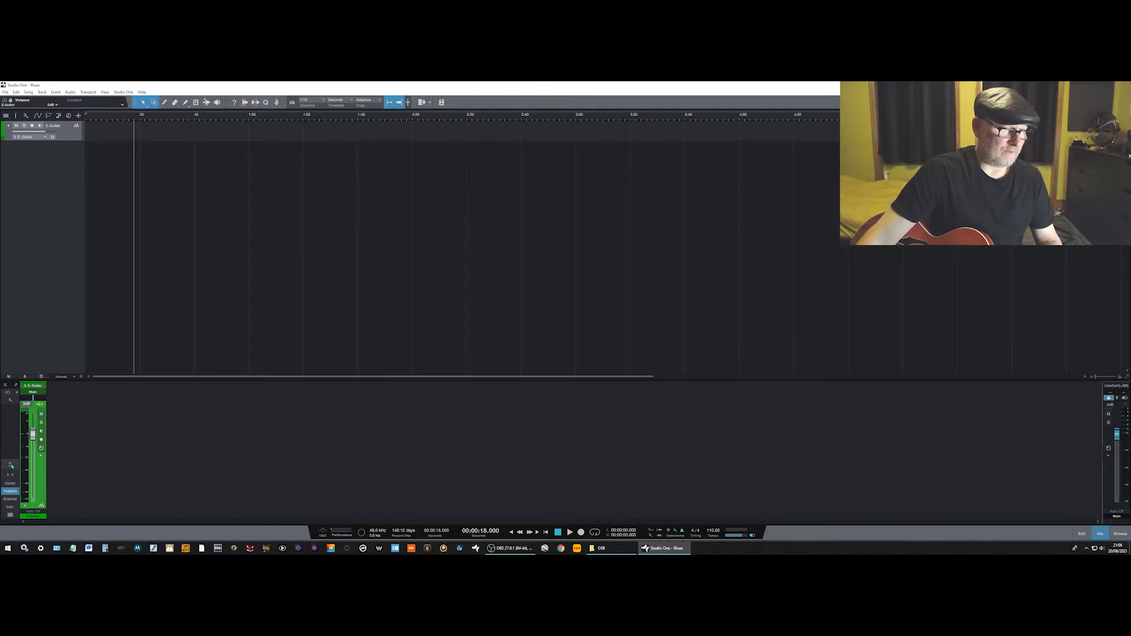
Step: Expand the mixing console and enlarge its height to show the inserts and sends sections
click(11, 467)
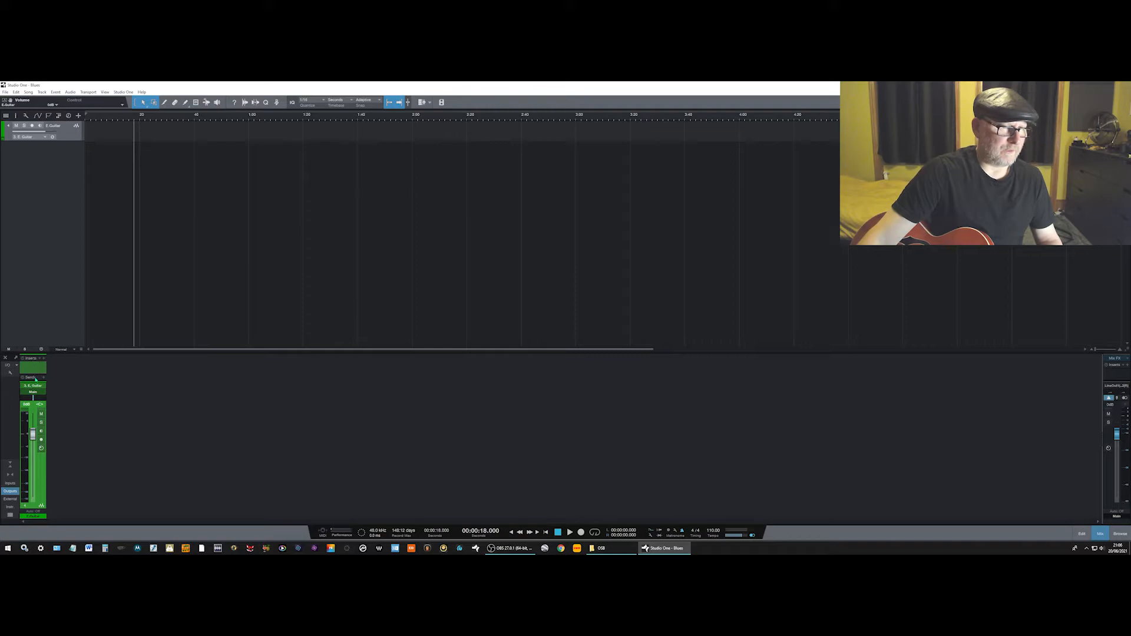
drag(111, 352, 130, 317)
drag(129, 313, 128, 336)
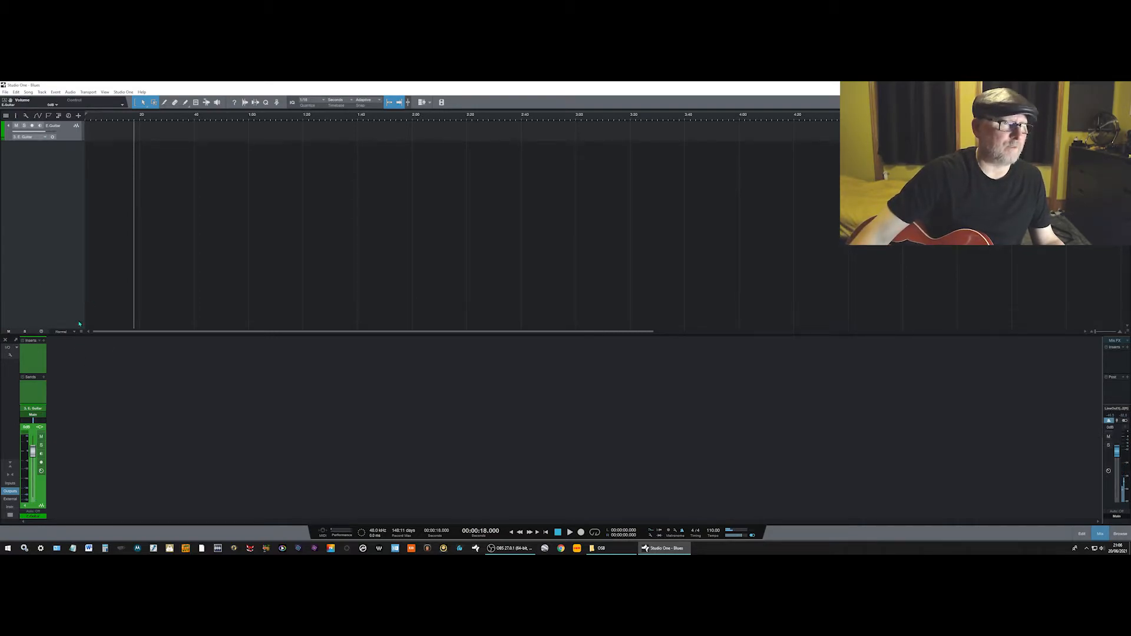
Step: Arm the guitar track and record a take from the start of the timeline
click(31, 126)
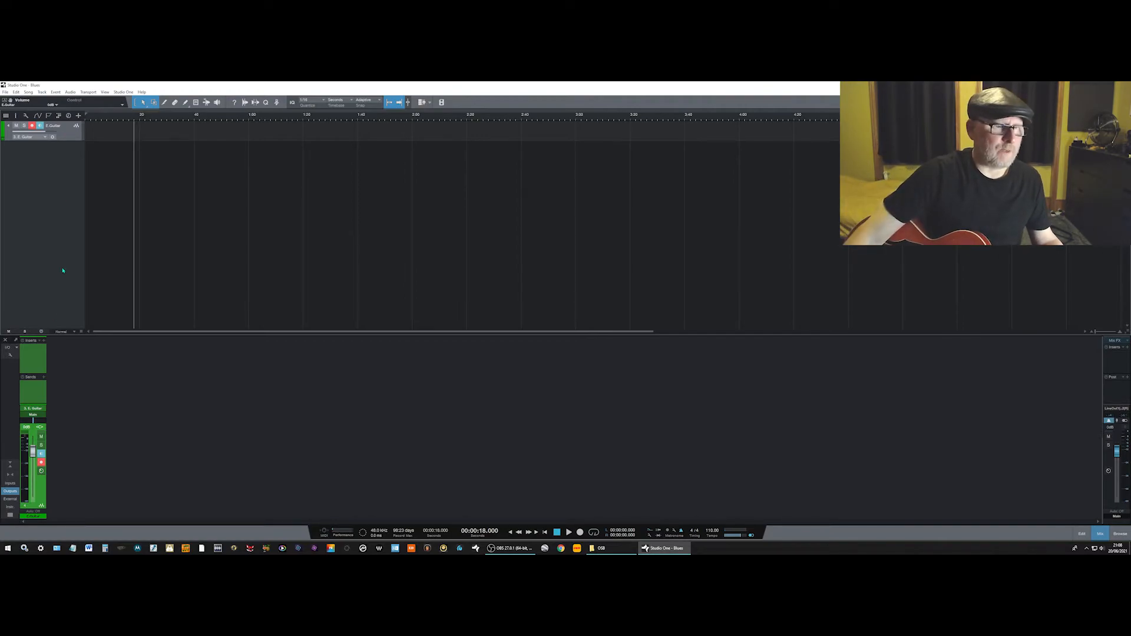
click(580, 532)
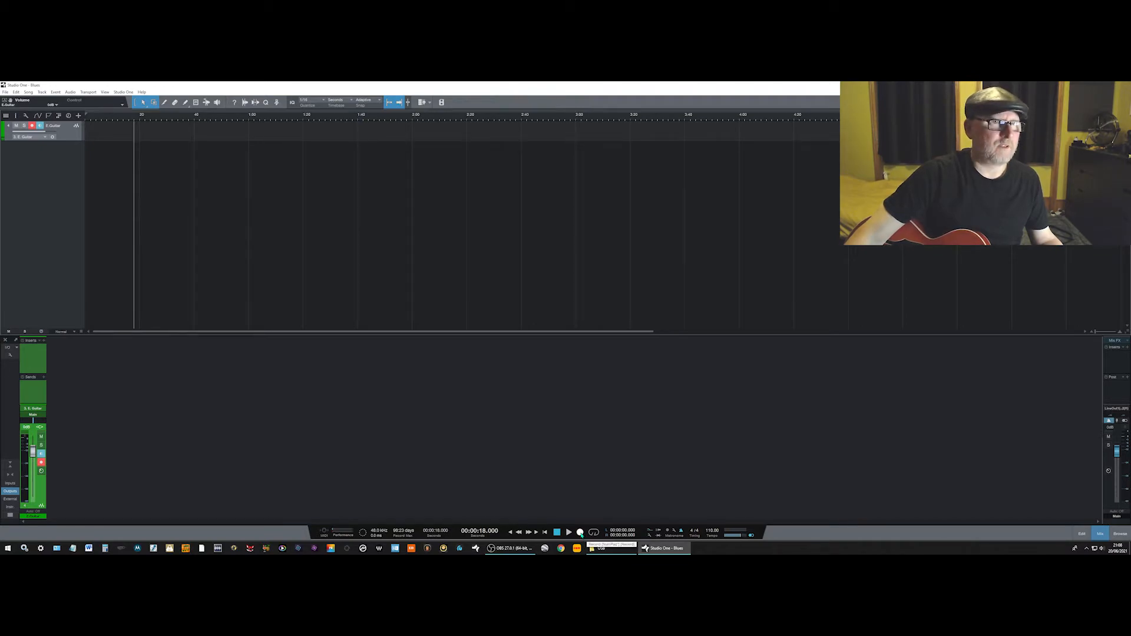
click(544, 533)
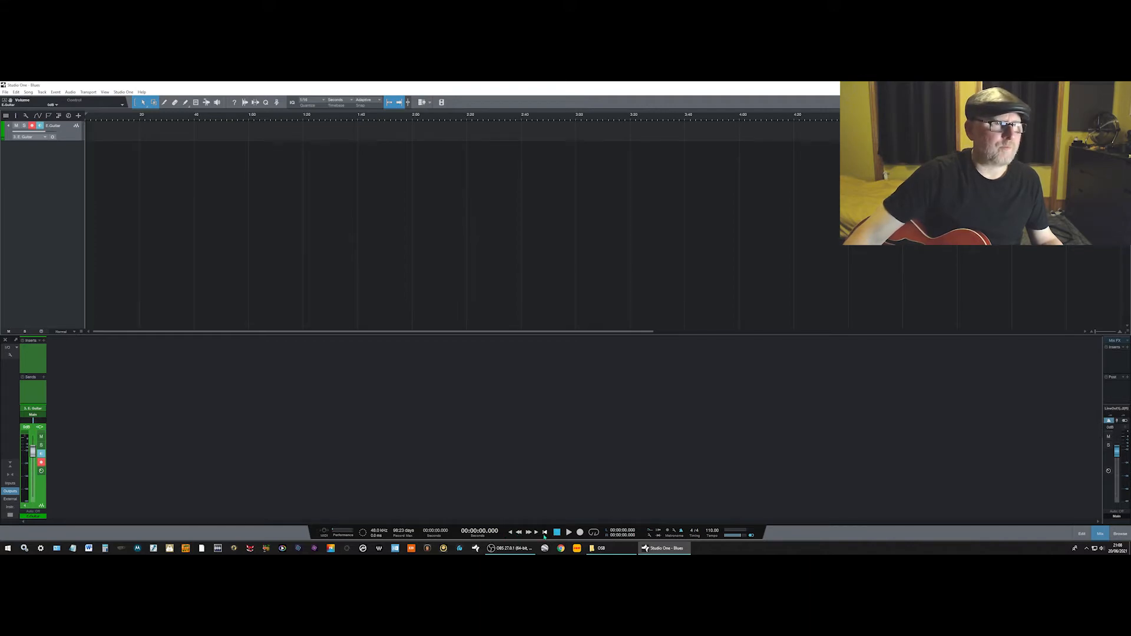
click(580, 533)
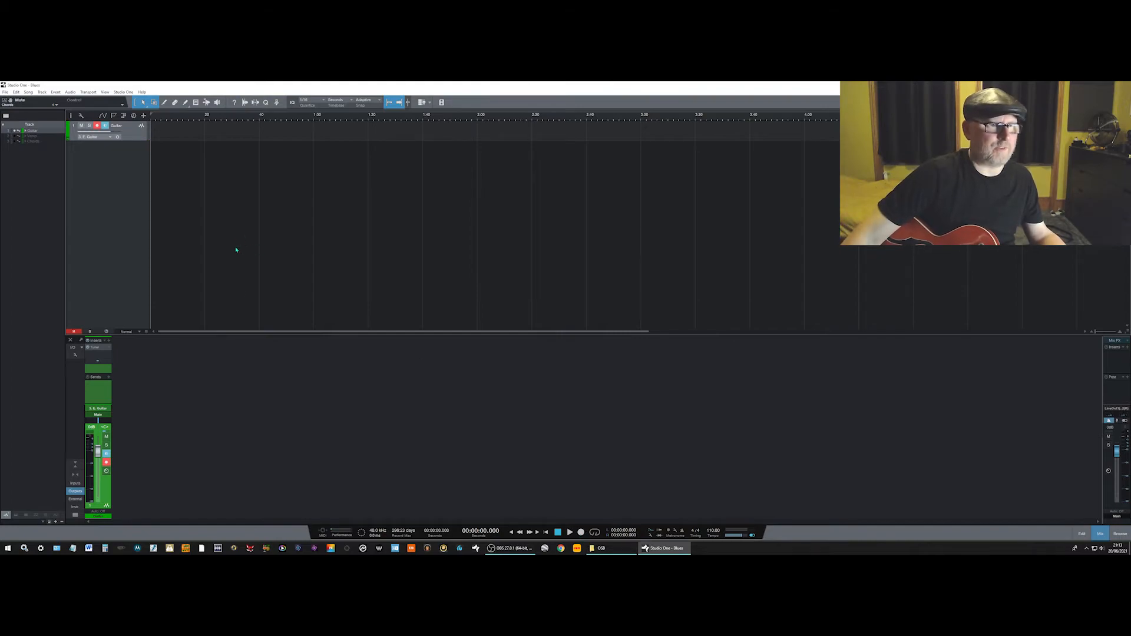
click(581, 531)
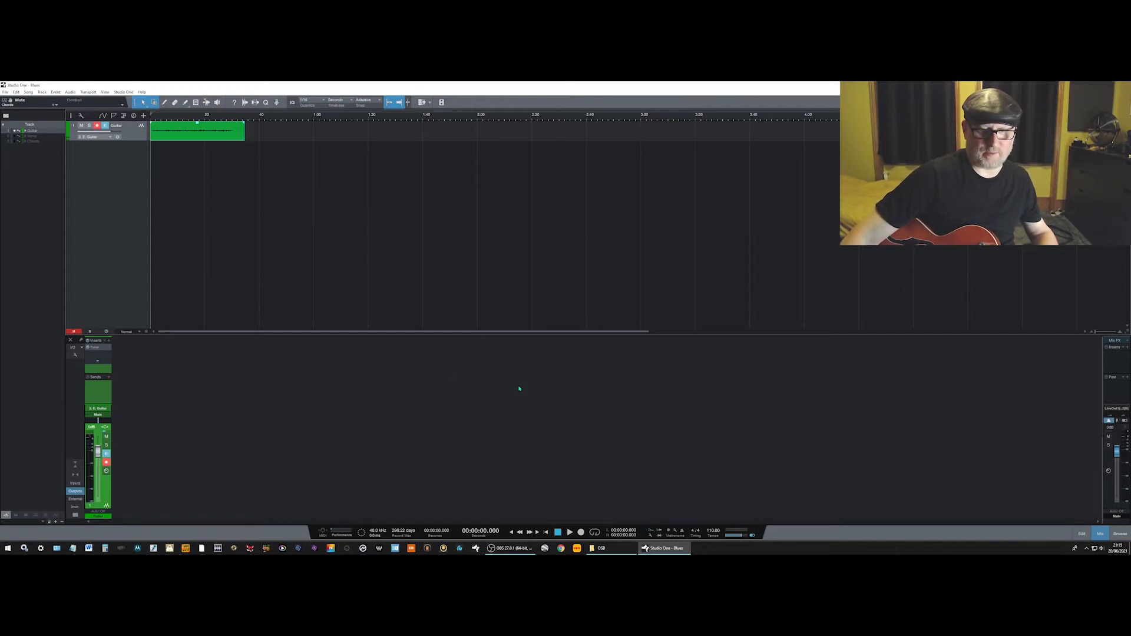
Step: Turn off the Return to Start on Stop playback option
right_click(570, 534)
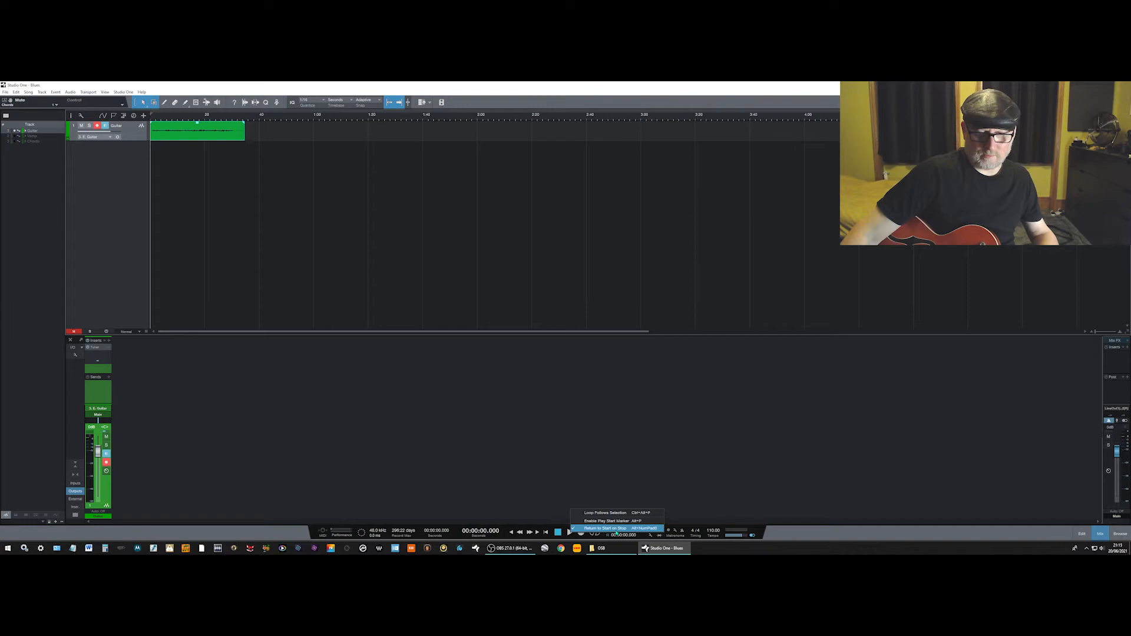
click(597, 528)
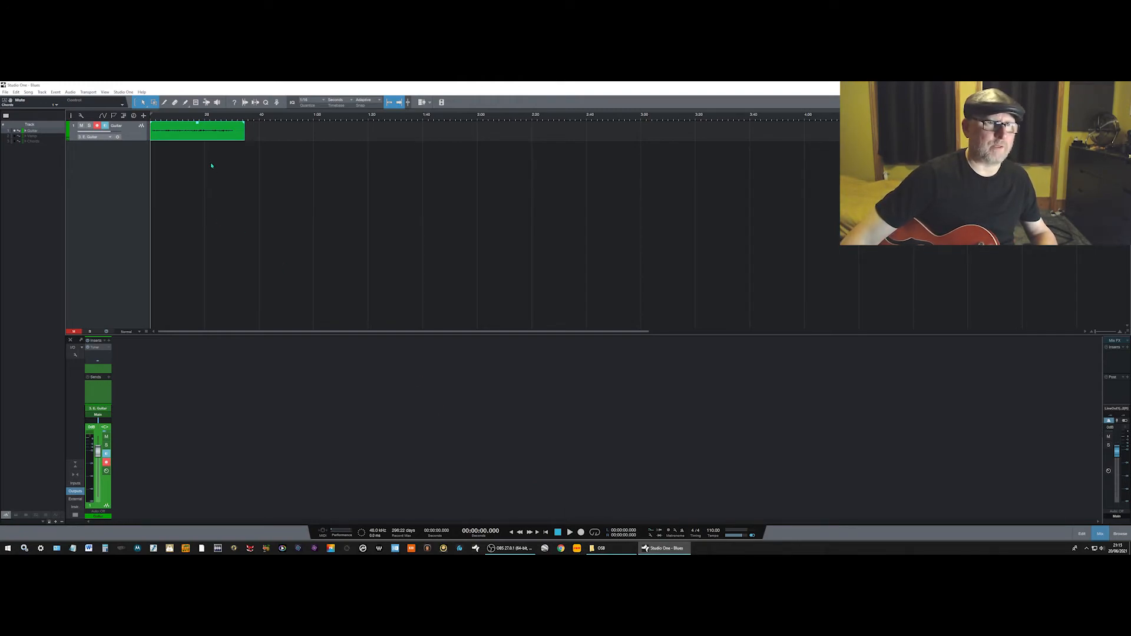
Step: Record the guitar twice from the timeline start, stopping at about 16 seconds and at about 23 seconds
click(581, 533)
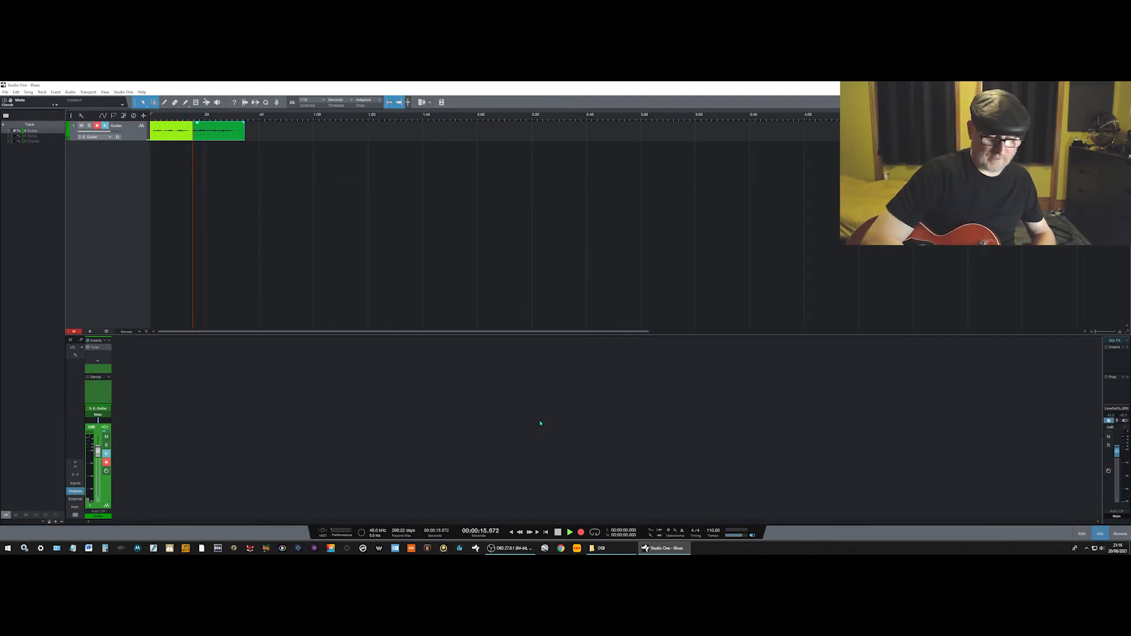
key(space)
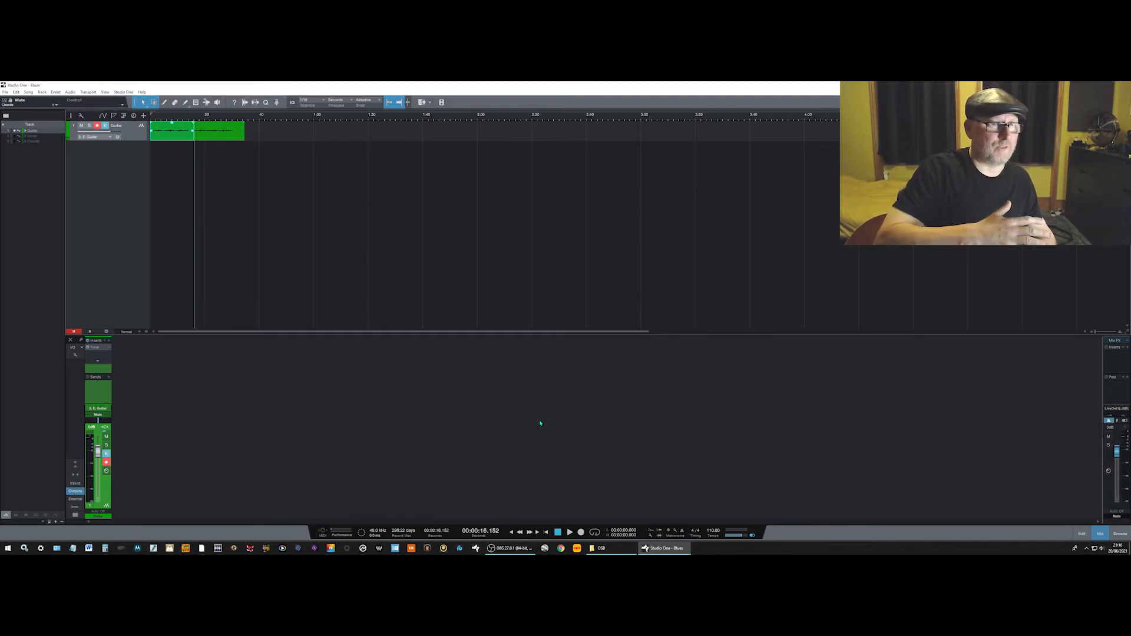
click(558, 532)
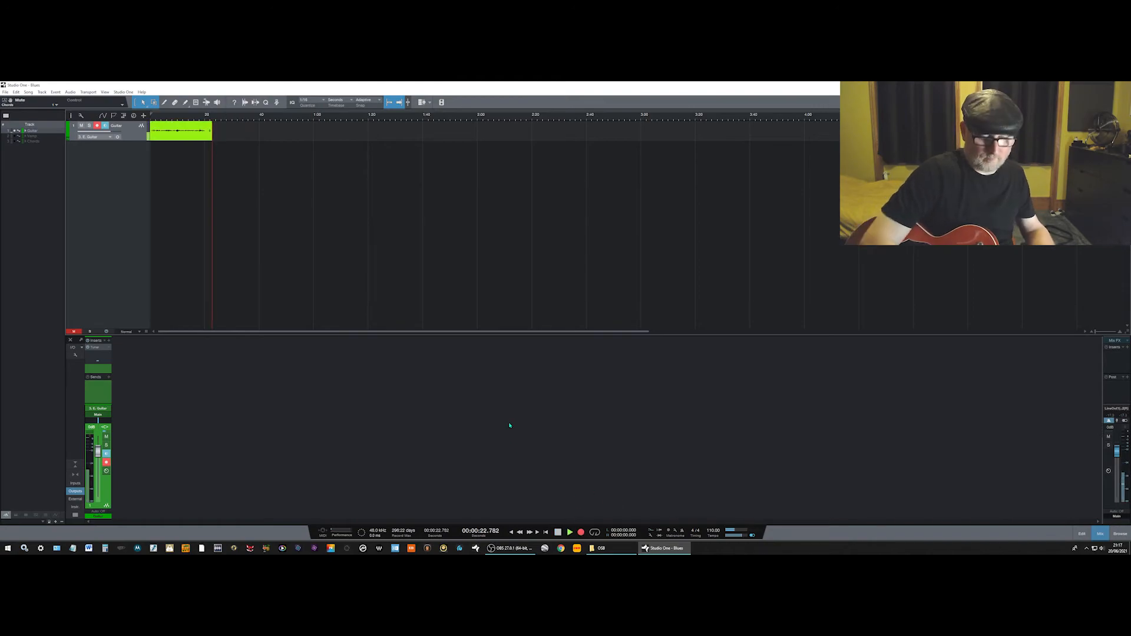
key(space)
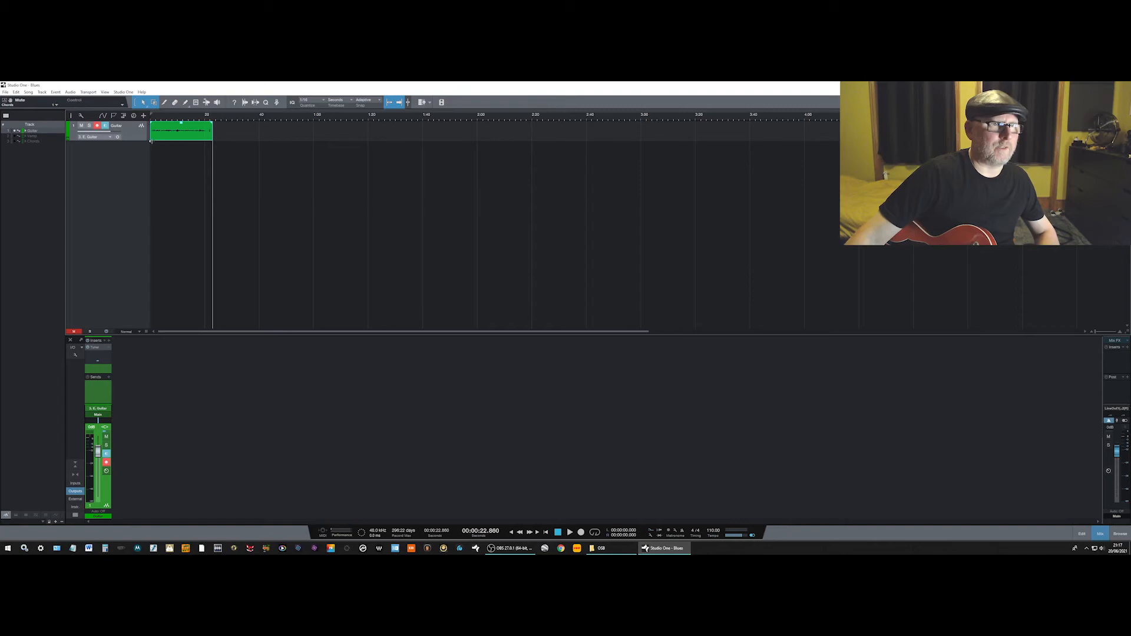
Step: Disarm the guitar track and return the playhead to the start, with the track list hidden
click(6, 115)
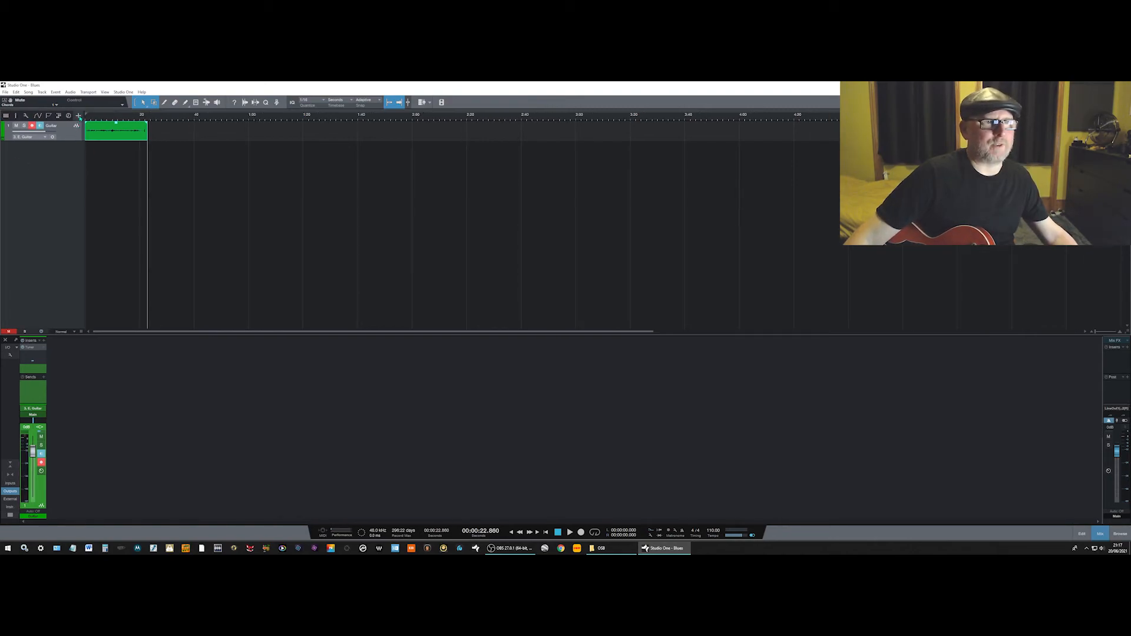
click(32, 126)
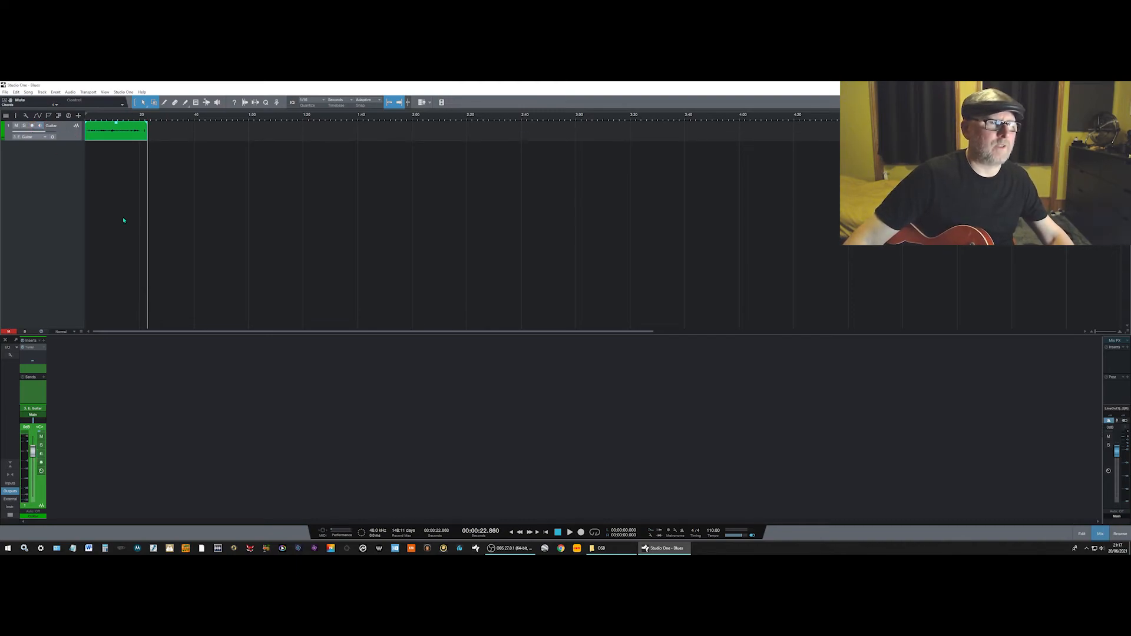
click(558, 533)
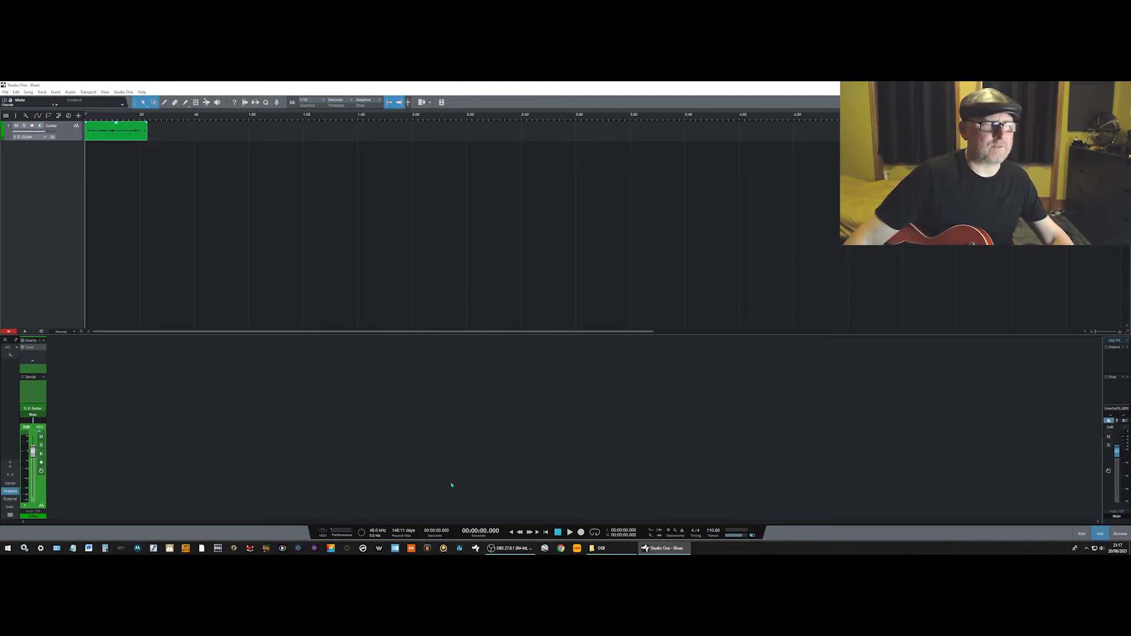
Step: Turn the Return to Start on Stop playback option back on
right_click(569, 533)
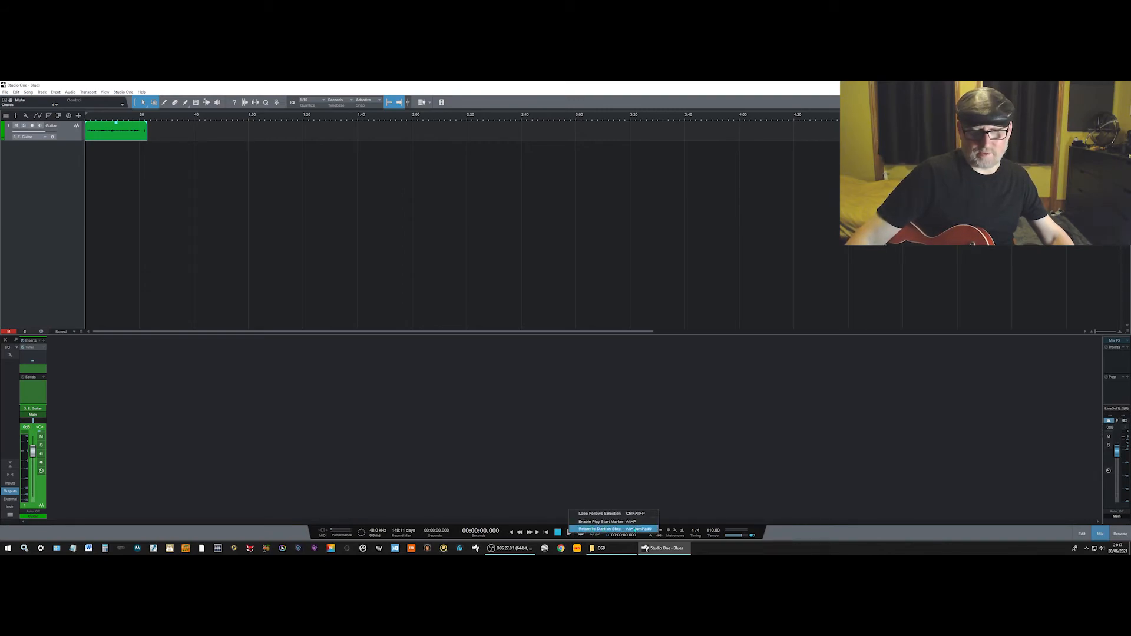
click(601, 529)
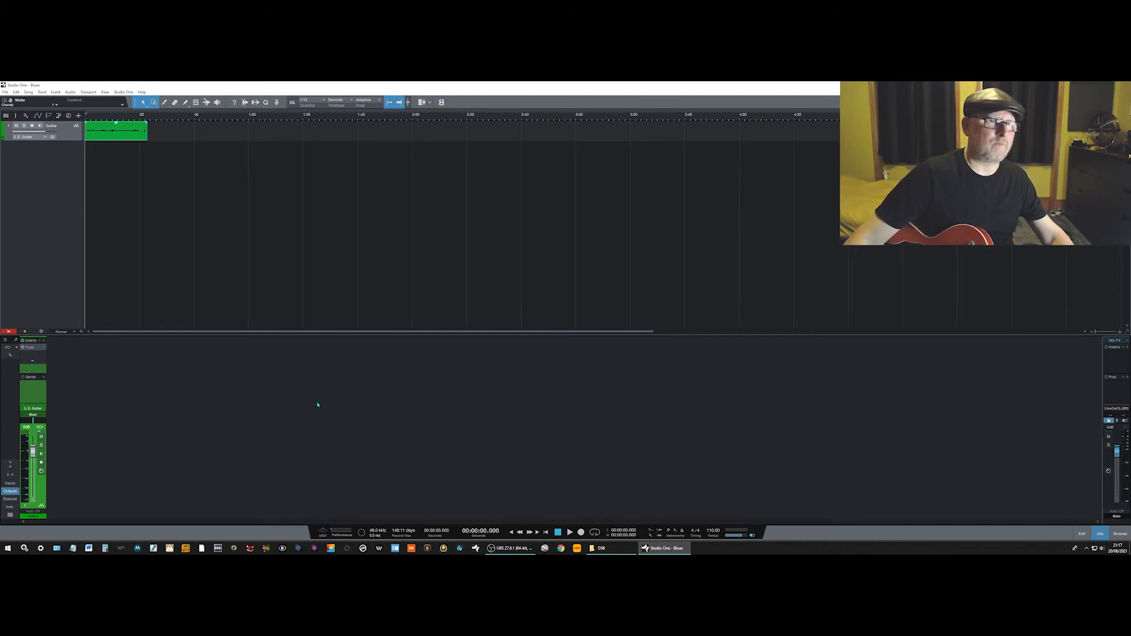
Step: Add a second mono audio track for the guitar, with its input set to E. Guitar and its output to Main
click(78, 116)
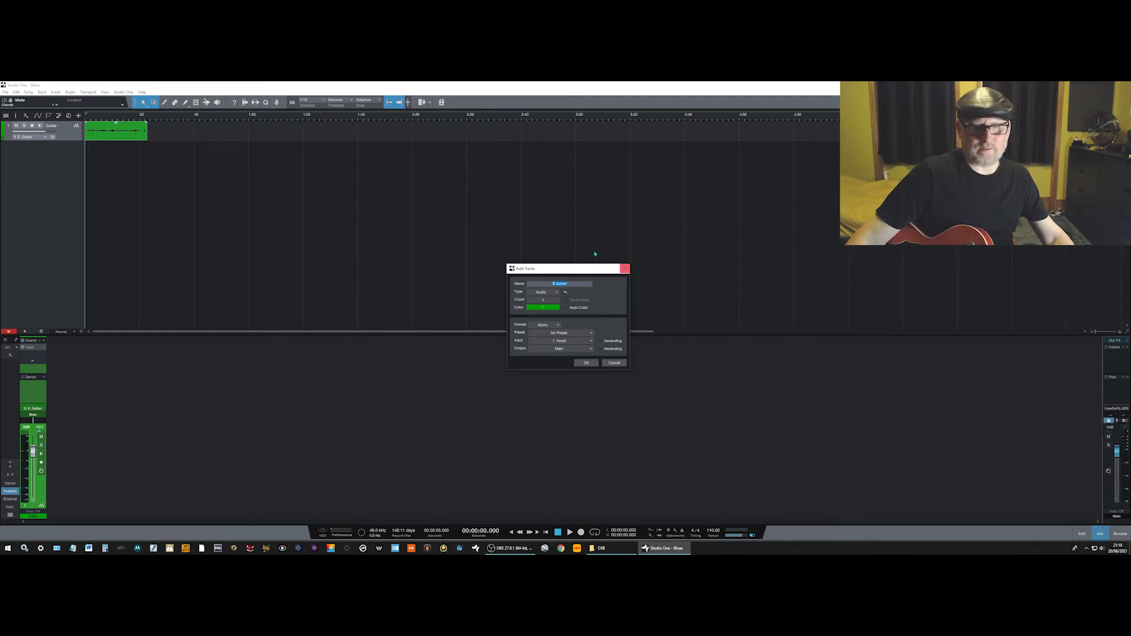
click(566, 341)
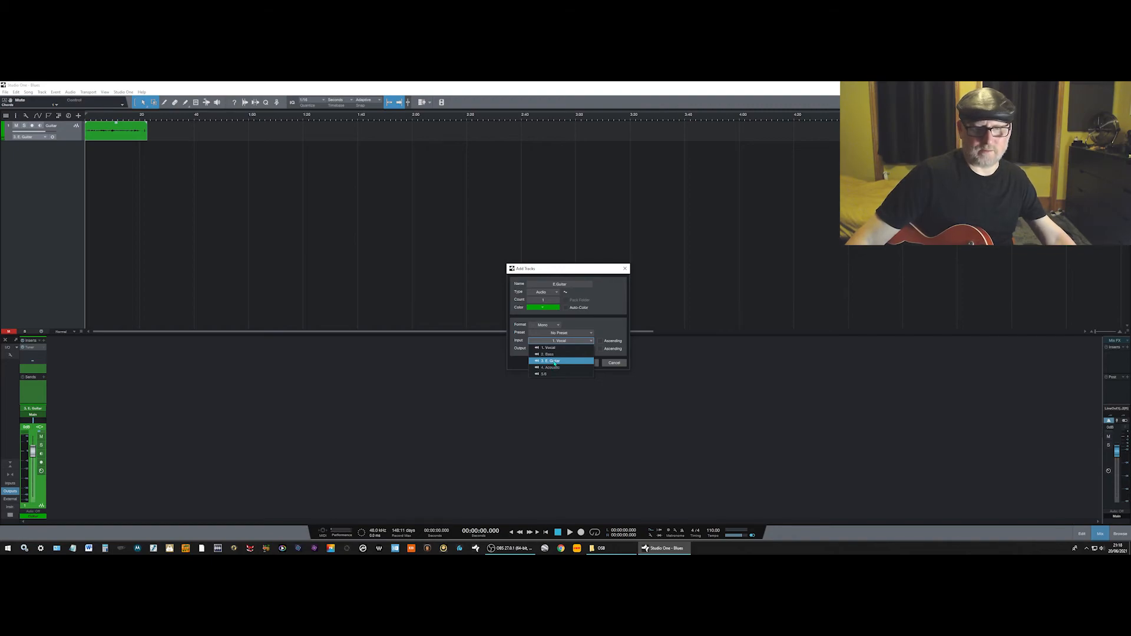
click(558, 361)
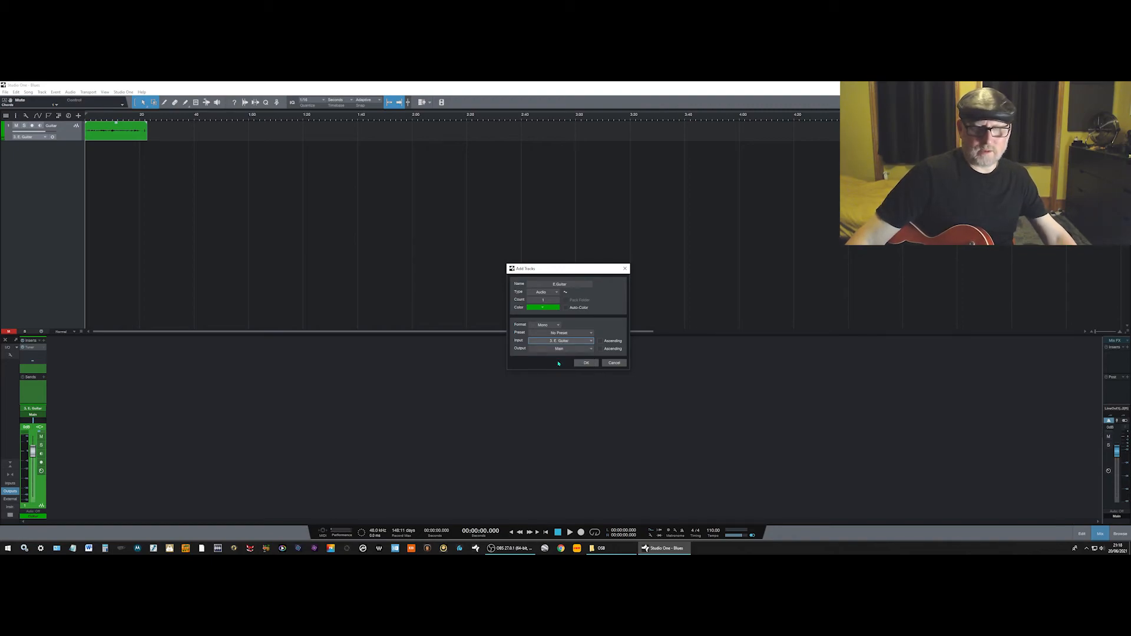
click(586, 363)
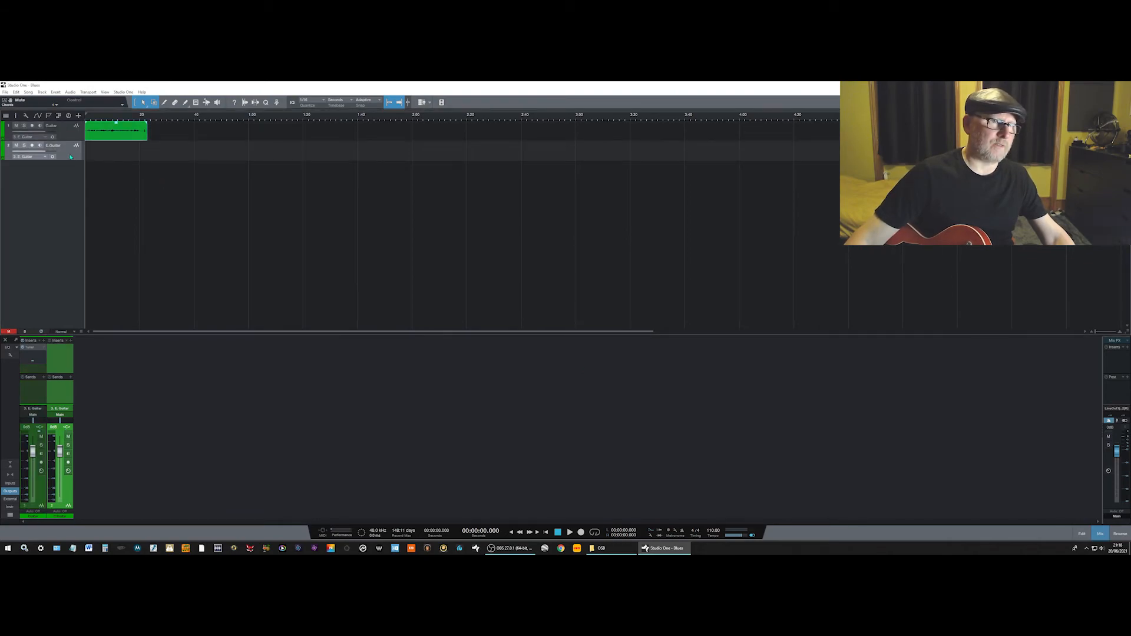
Step: Arm the second guitar track and record a take of about 22 seconds from the start of the timeline
click(31, 145)
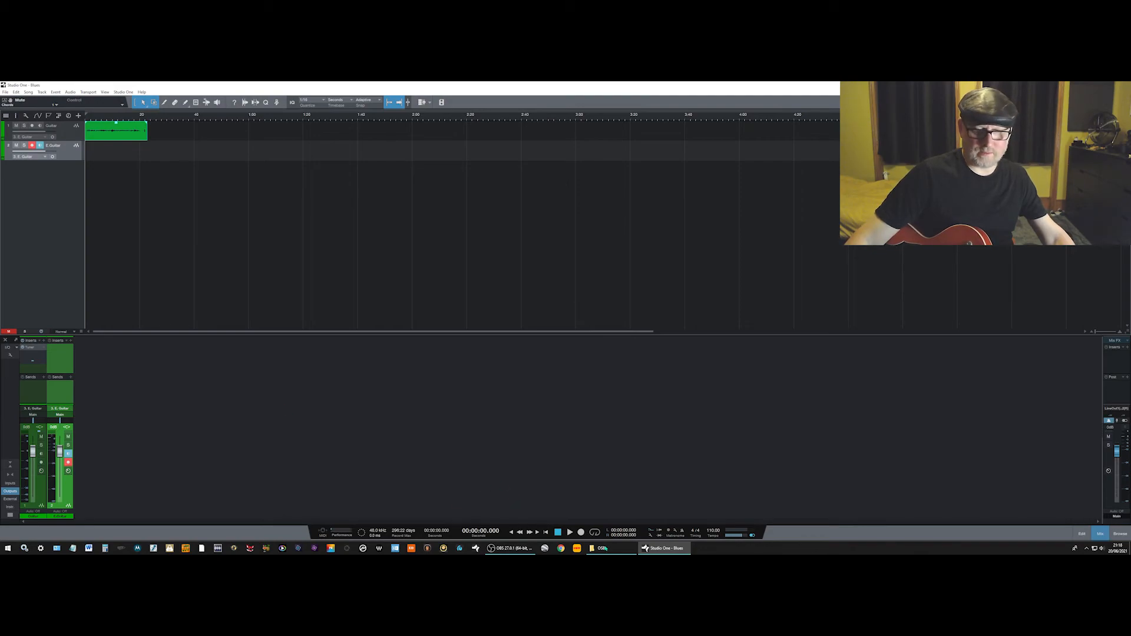
click(581, 532)
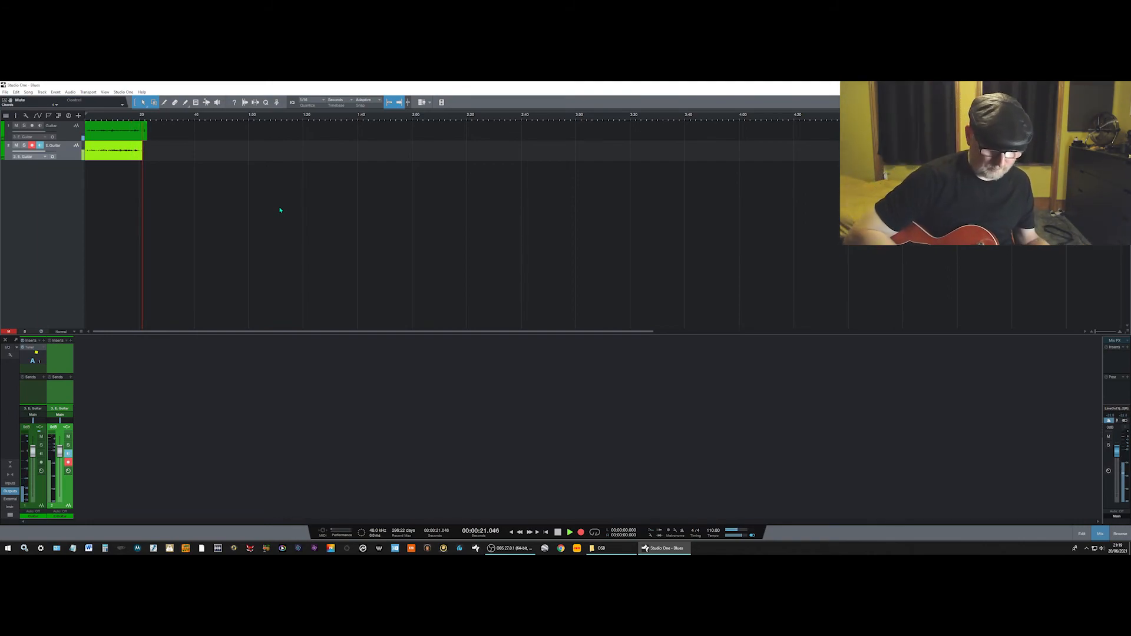
key(space)
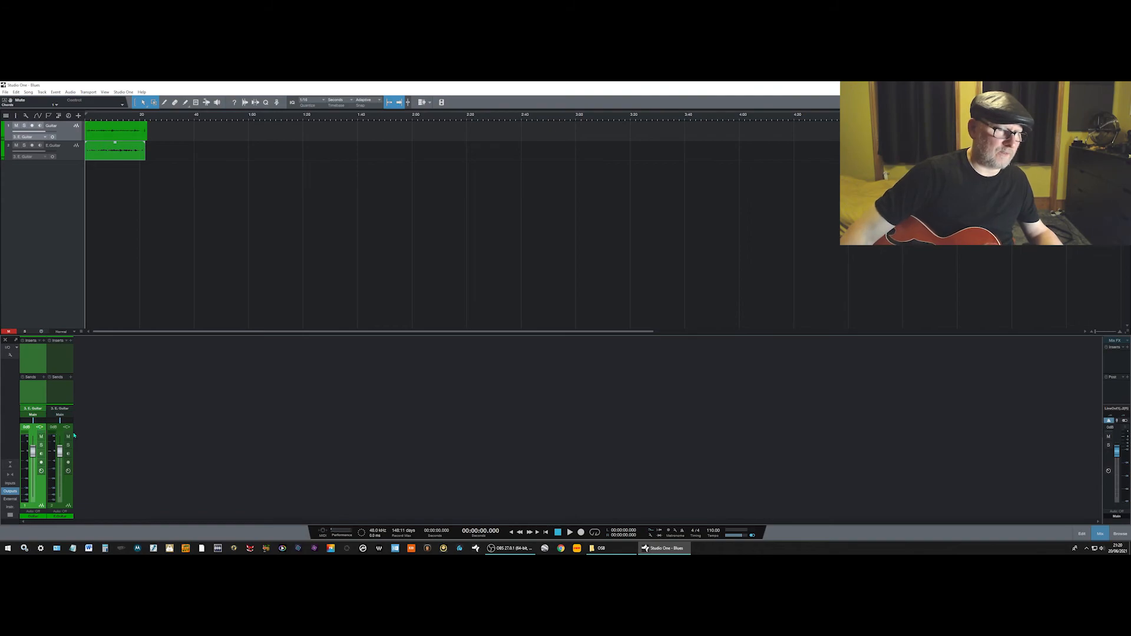
Step: Play back both guitar tracks together from the start of the timeline and stop playback
click(570, 533)
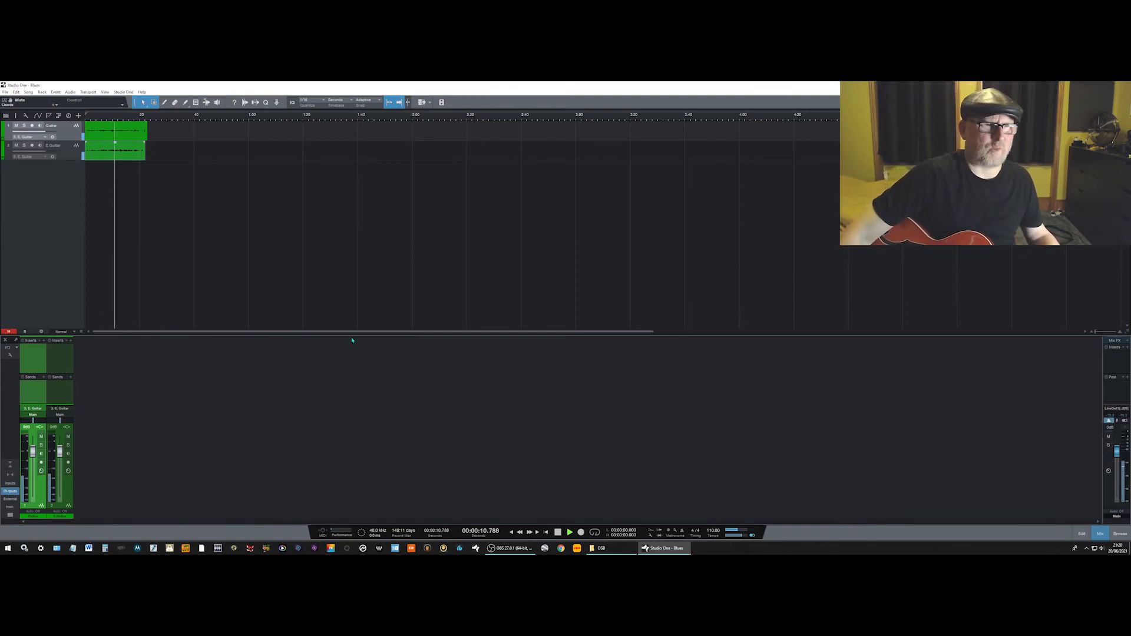
click(557, 532)
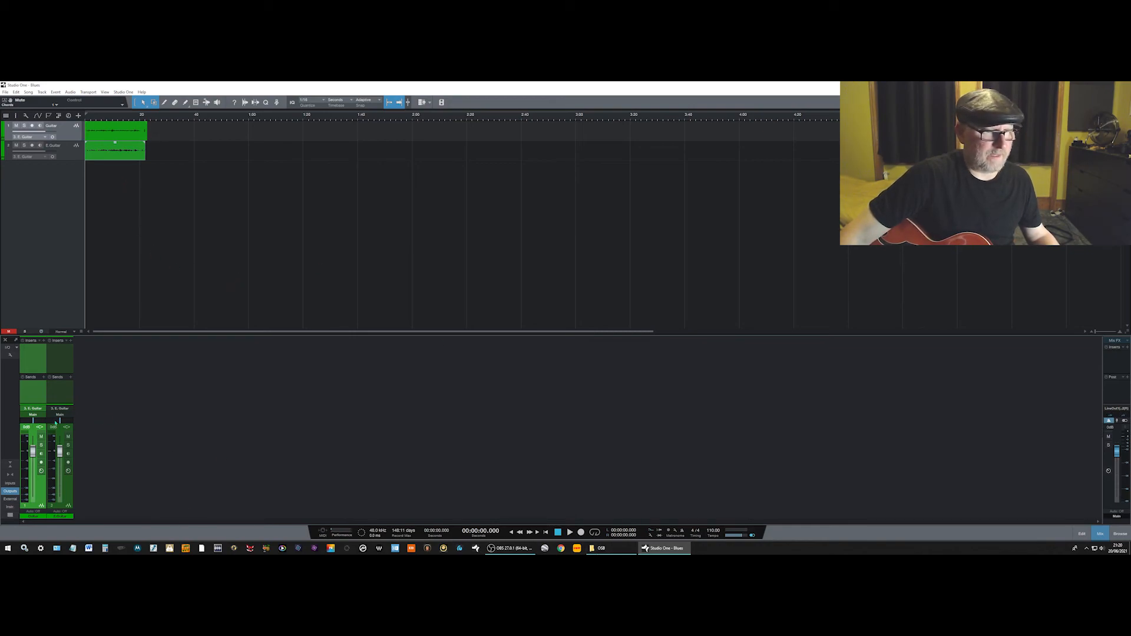
Step: Pan the first guitar track hard left and the second hard right, and play back the two panned tracks
drag(34, 419, 15, 418)
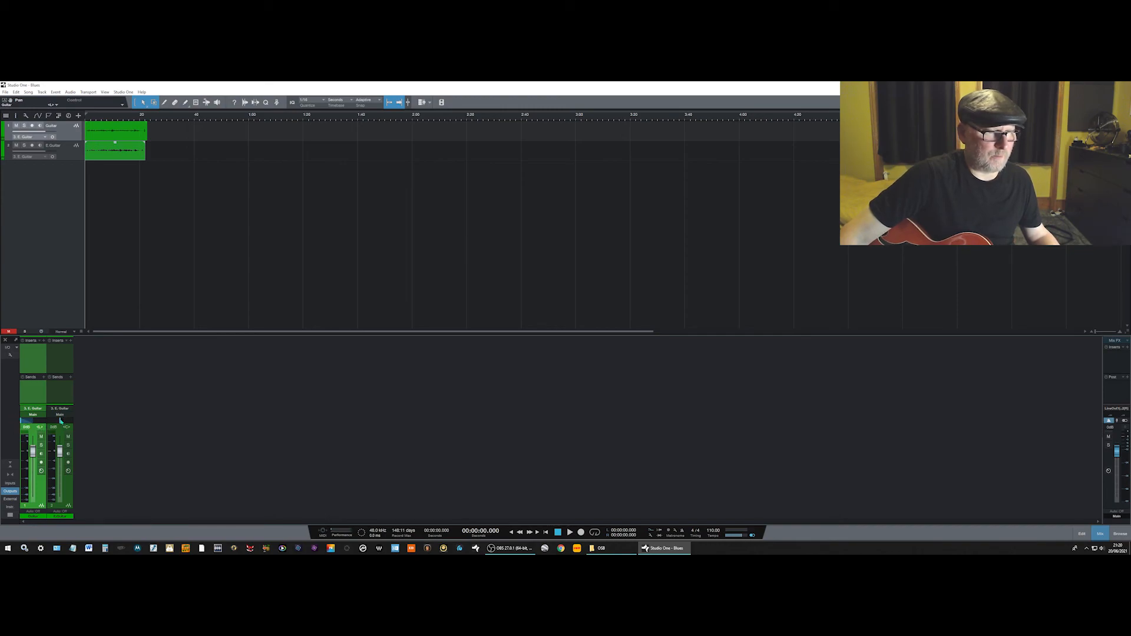
drag(61, 420, 128, 425)
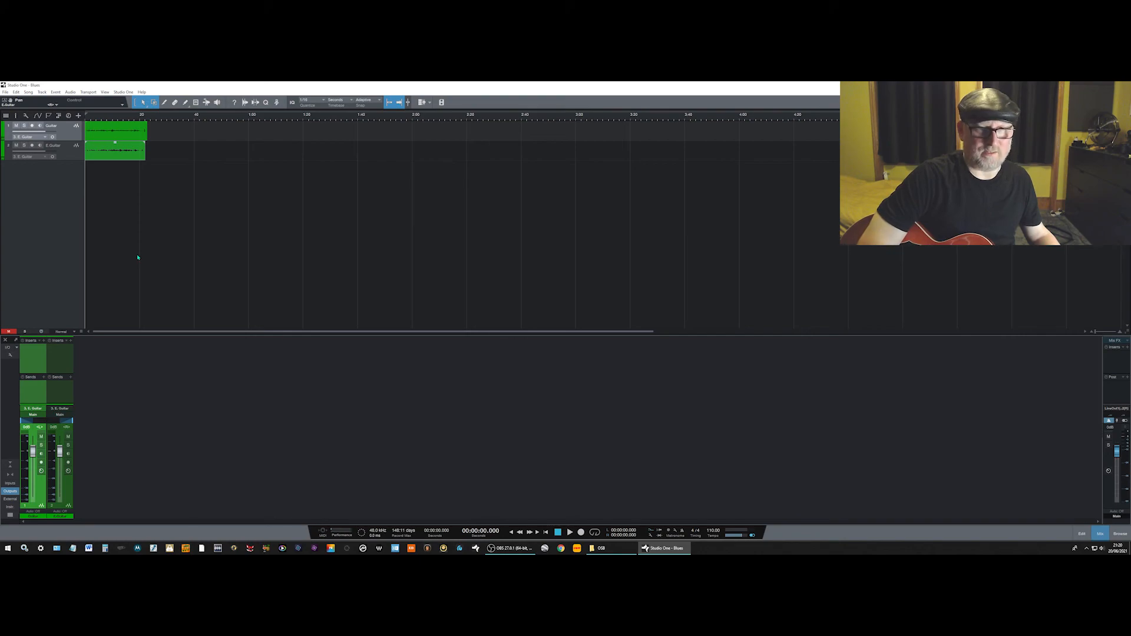
key(space)
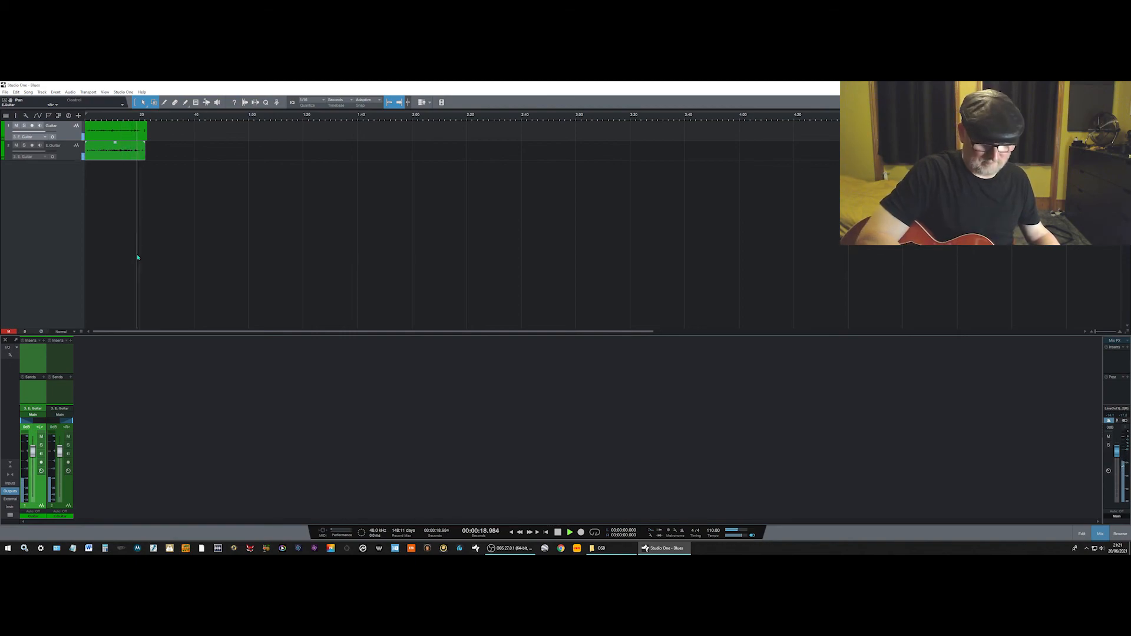
key(space)
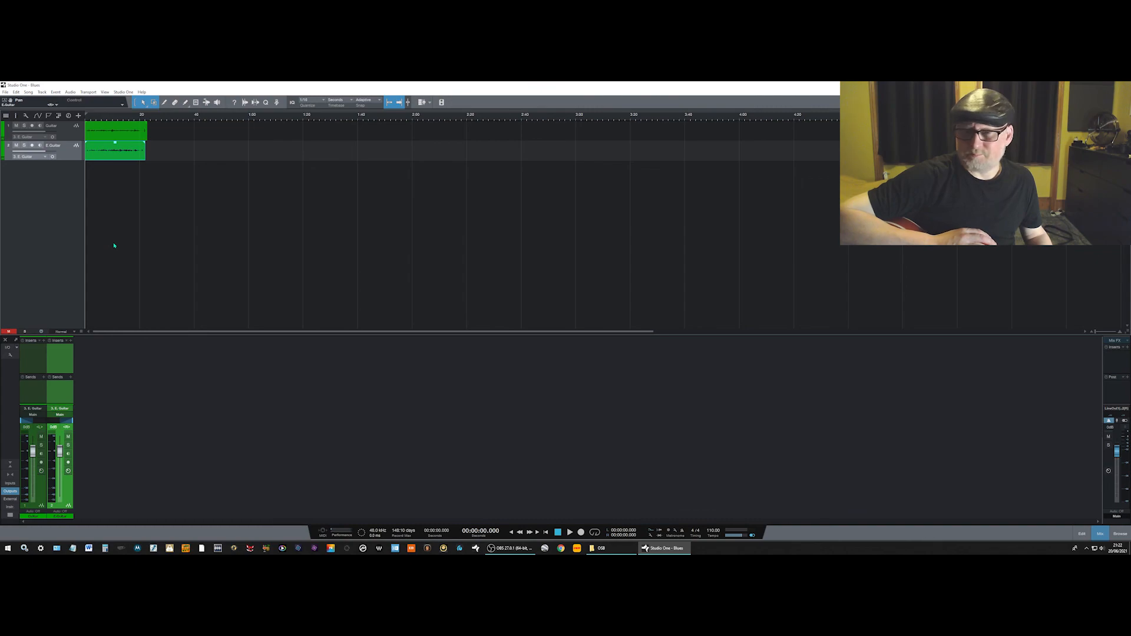
Step: Select the recorded clip on the first guitar track
click(121, 137)
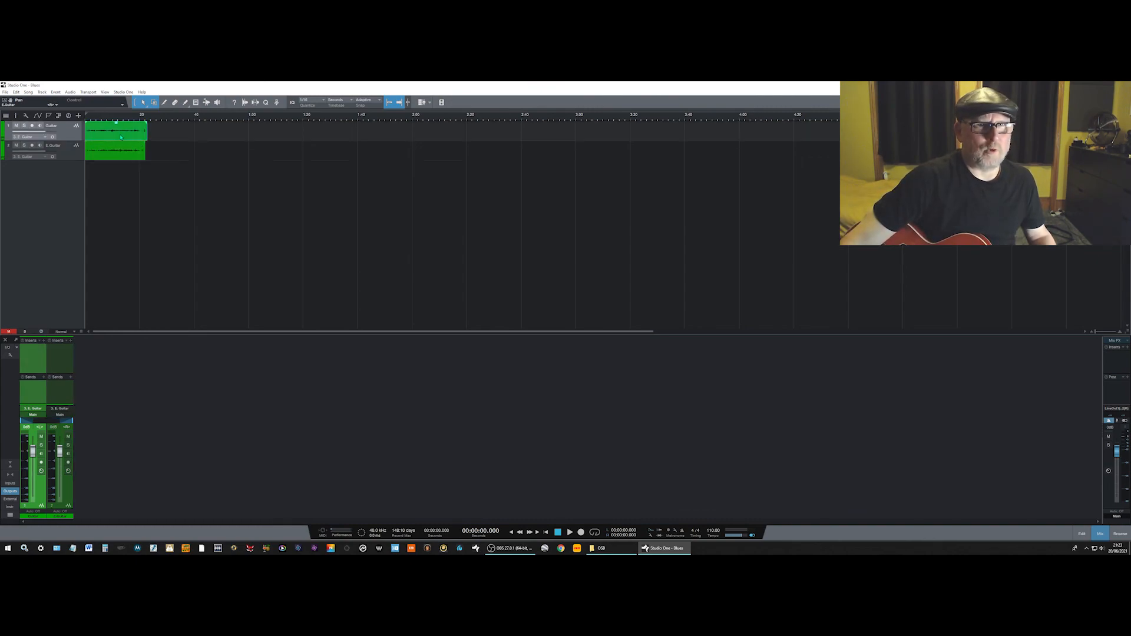